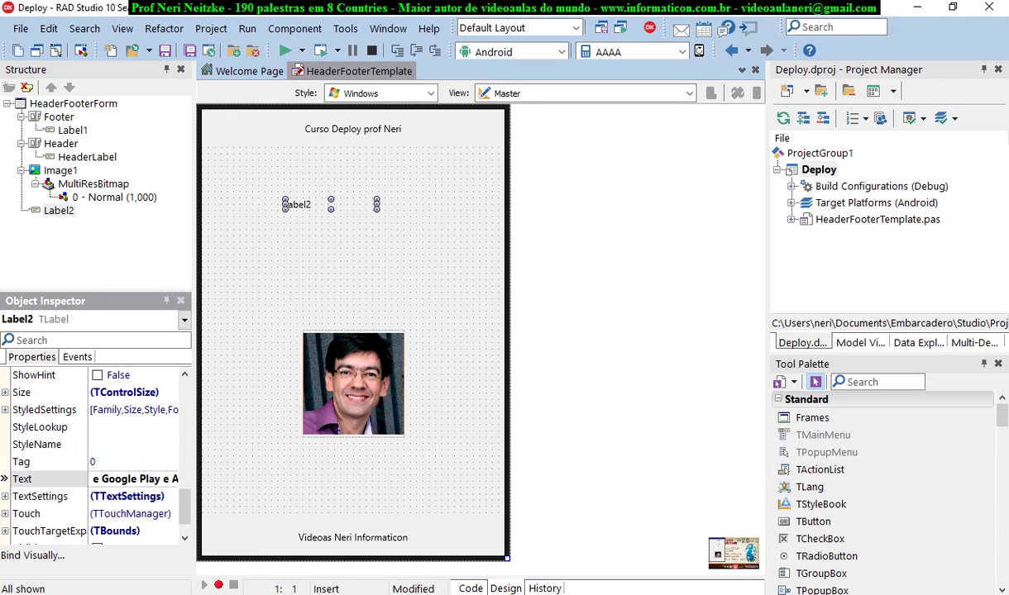
Commit Label2's text about teaching Deploy for devices and app stores, and enlarge the label to about 265 wide above the photo.
key("Return")
left_click_drag(377, 209, 453, 298)
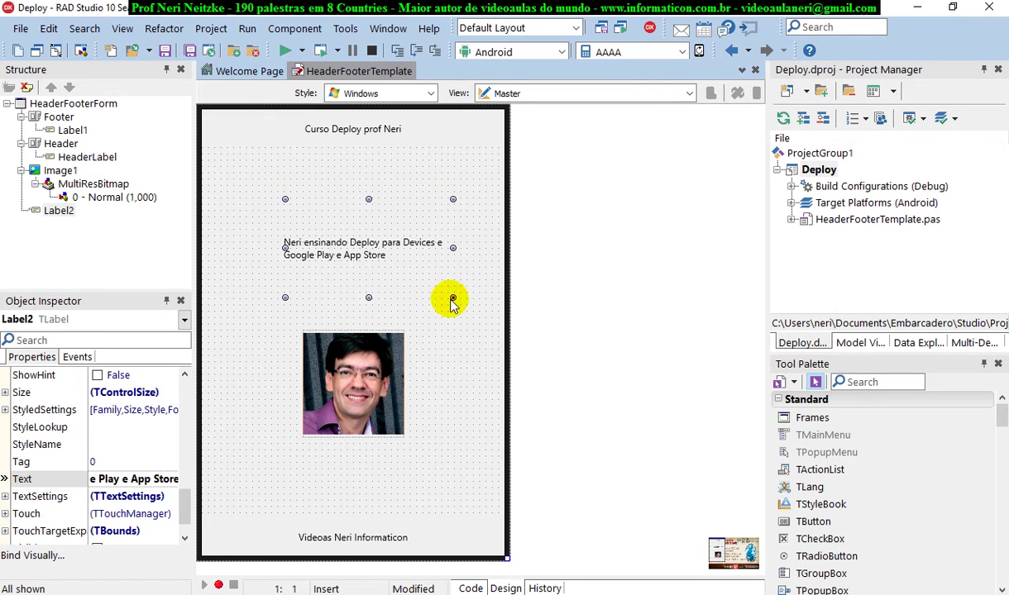
left_click(281, 243)
left_click(291, 244)
left_click_drag(285, 248, 247, 249)
Expand Label2's TextSettings and check its alignment and WordWrap options.
left_click_drag(184, 404, 197, 541)
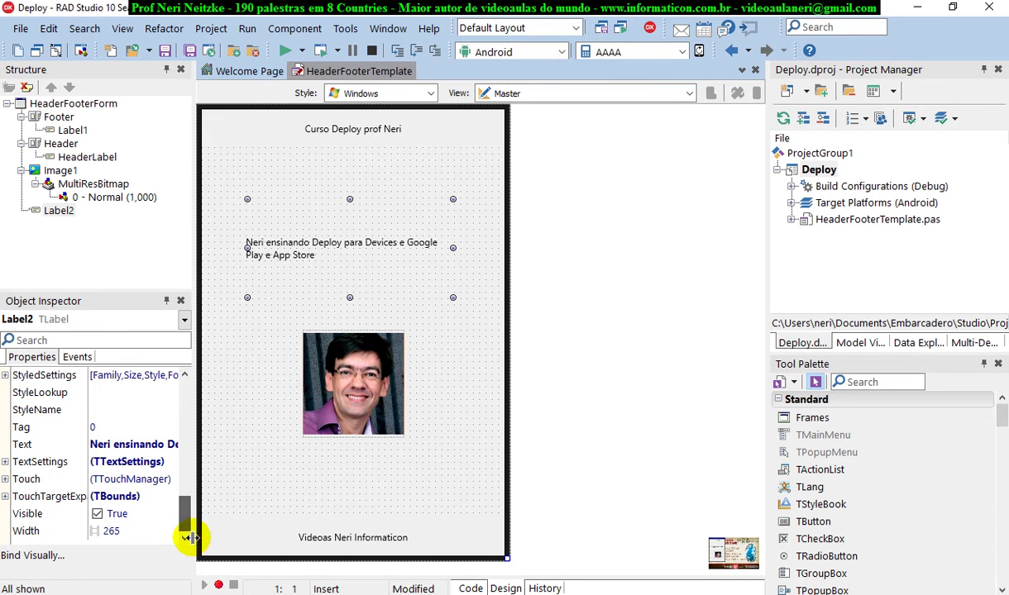
left_click(6, 462)
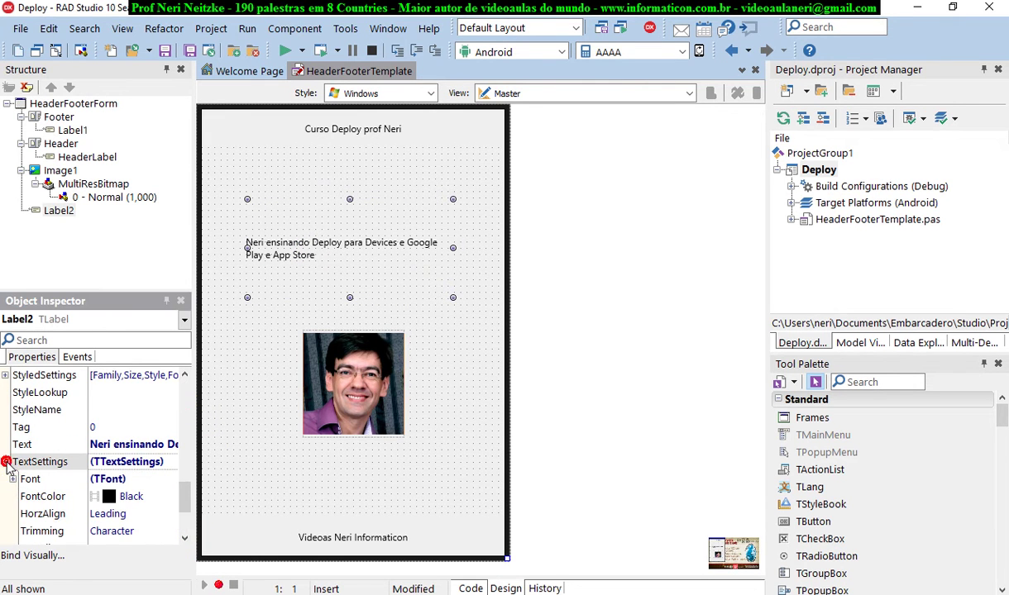
left_click_drag(184, 502, 186, 515)
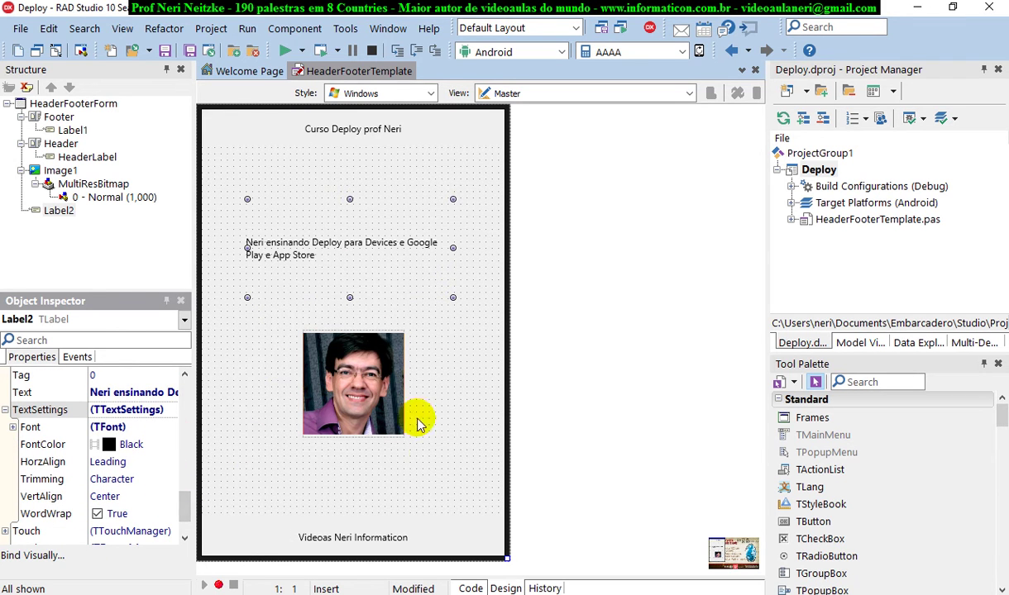
left_click(431, 440)
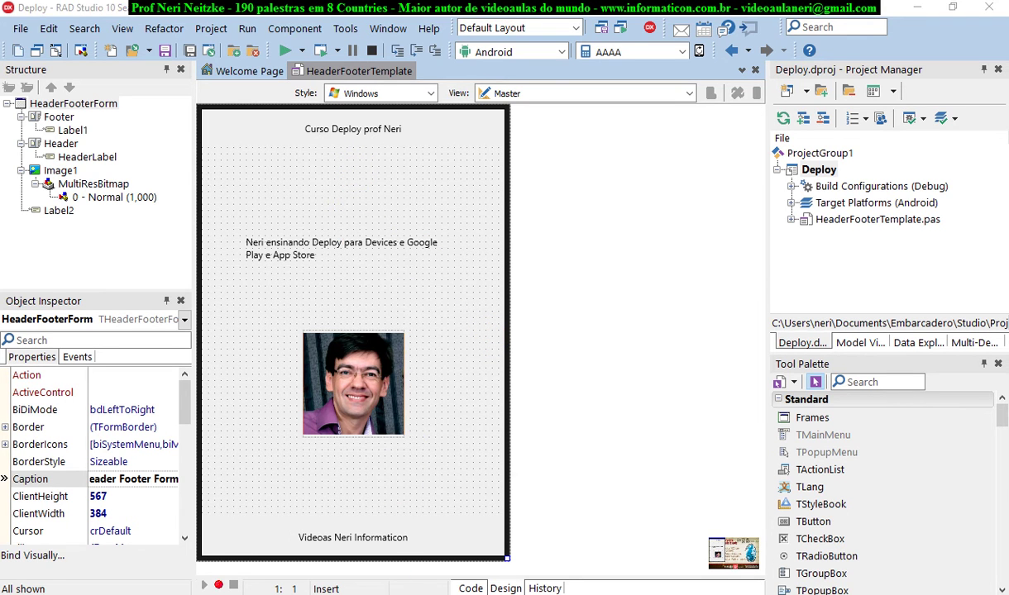
Switch to the File Explorer window at 6 - iBacon II Eventos and open the Bonus folder in Deploy App Store e Google Play.
mouse_move(395, 594)
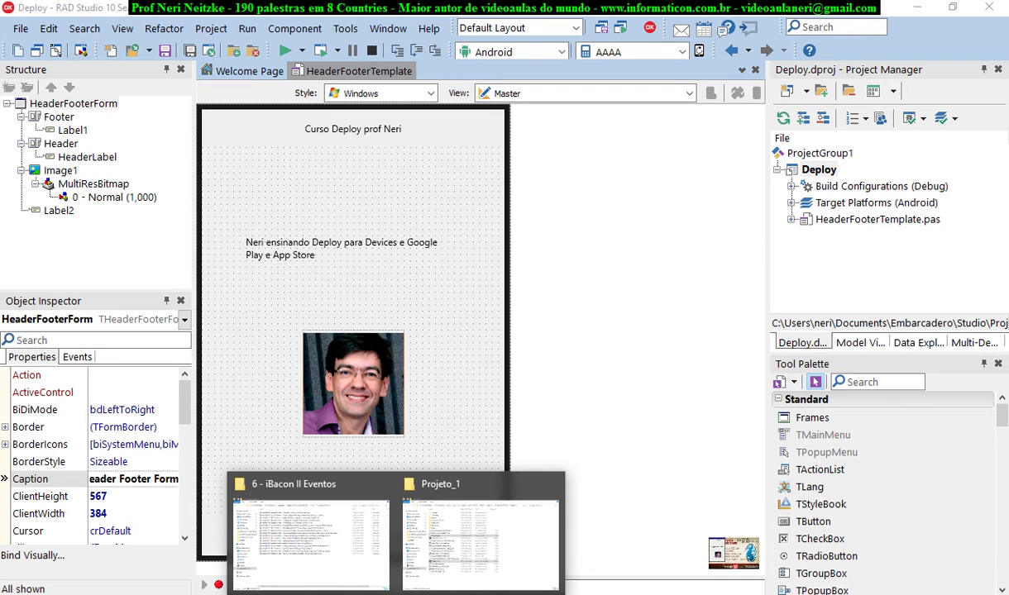
left_click(368, 550)
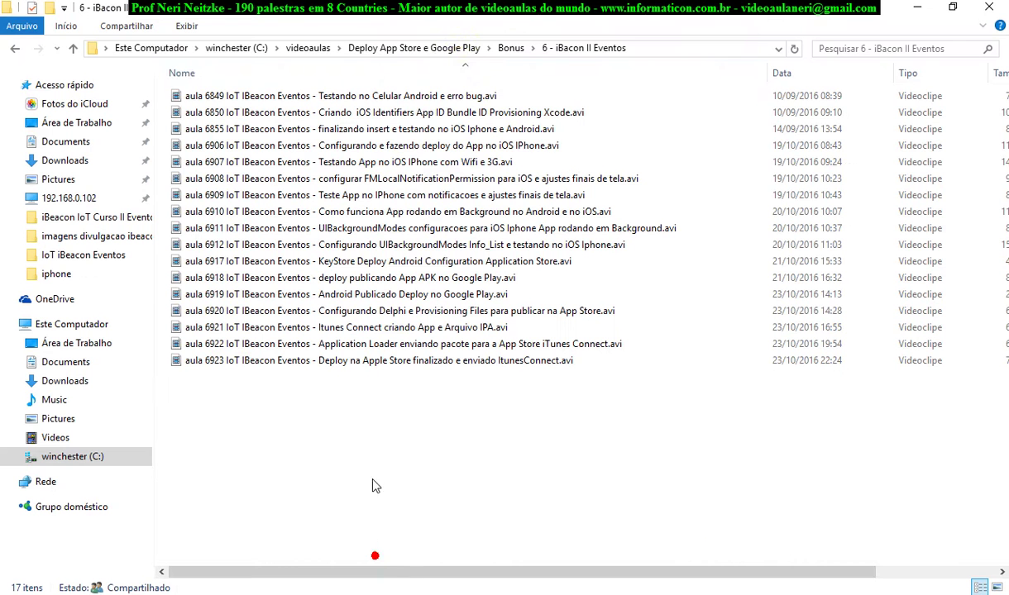
left_click(512, 48)
left_click(426, 48)
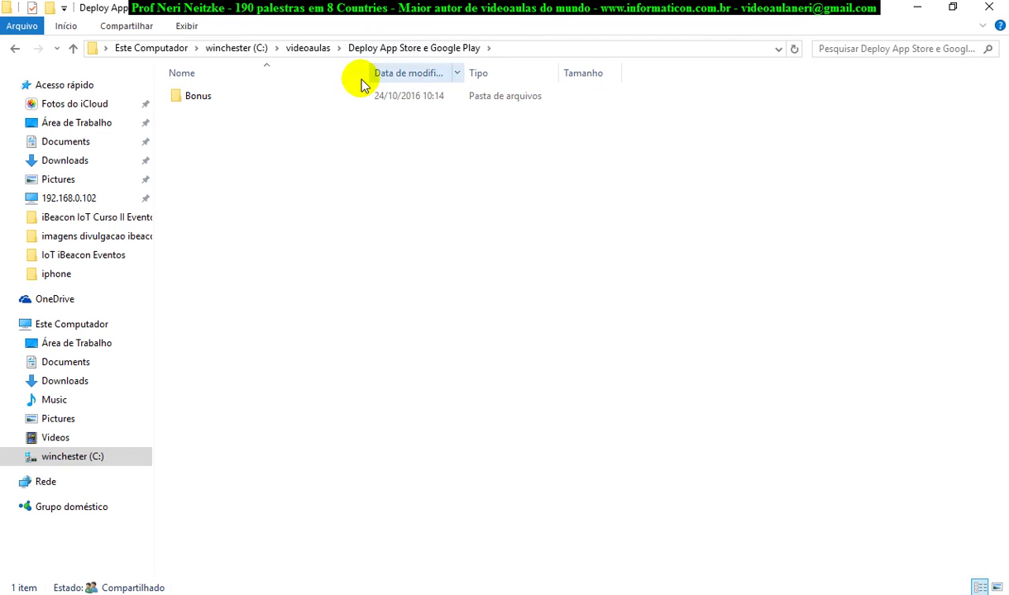
double_click(208, 99)
Rename the DataSnap folder to "2 - DataSnap".
left_click_drag(217, 99, 255, 206)
left_click(234, 185)
left_click(222, 179)
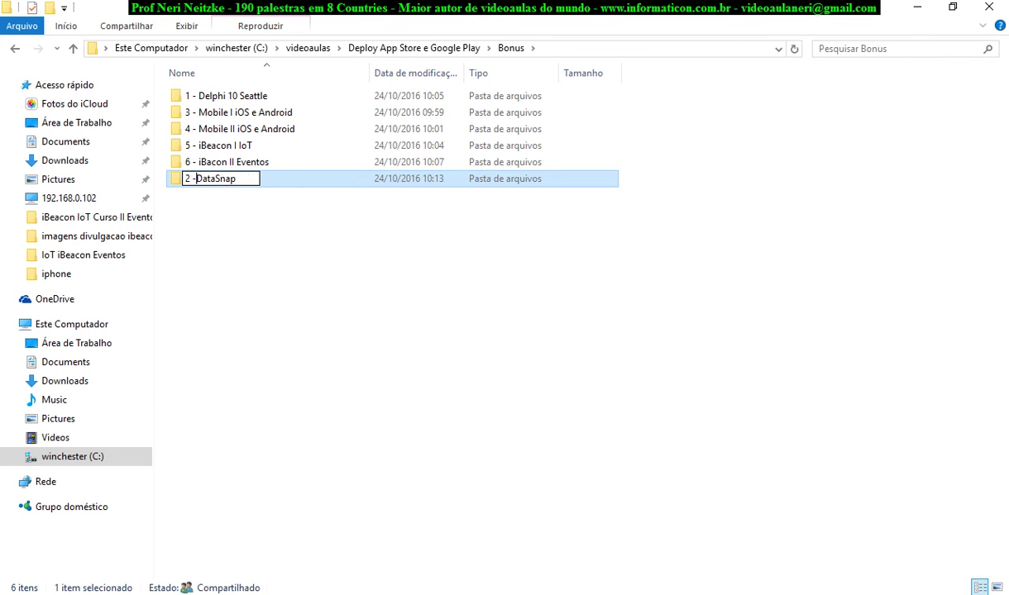
key("Return")
left_click(280, 252)
Open the 1 - Delphi 10 Seattle folder and review its lesson videos on deployment and store publishing.
left_click(256, 99)
double_click(257, 100)
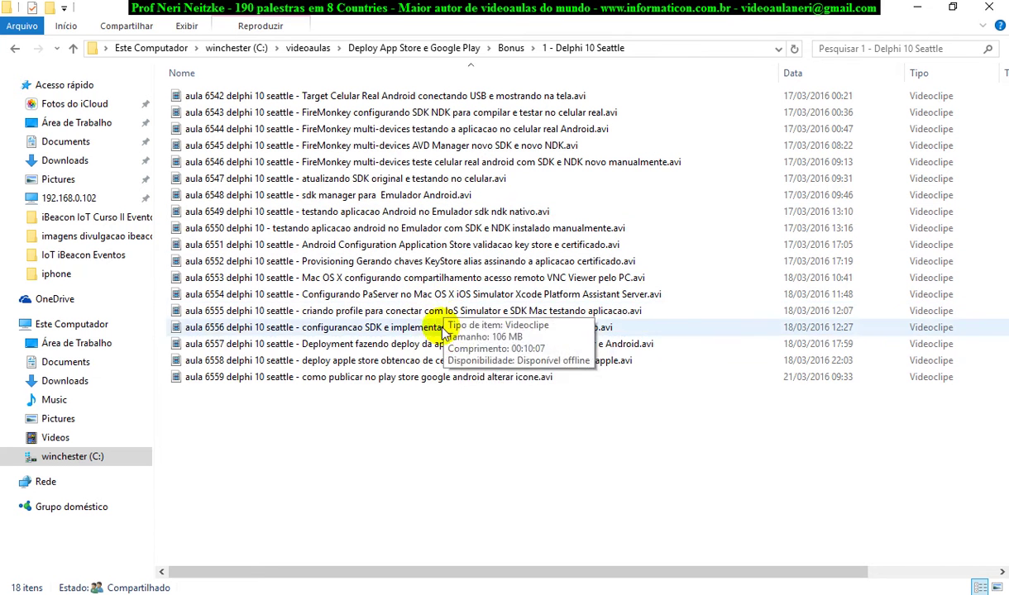
left_click(497, 344)
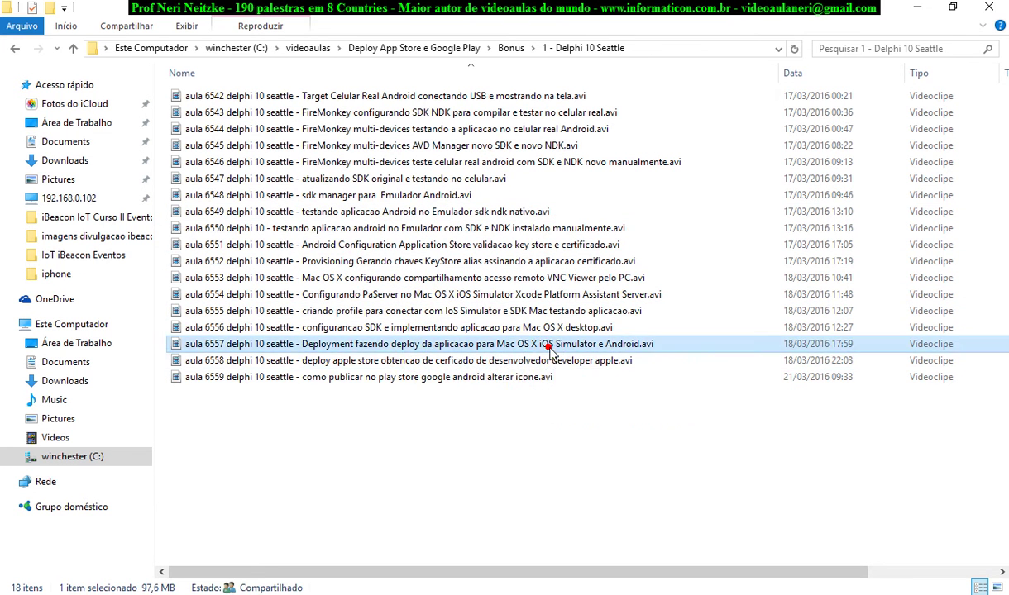
left_click(520, 363)
left_click(484, 380)
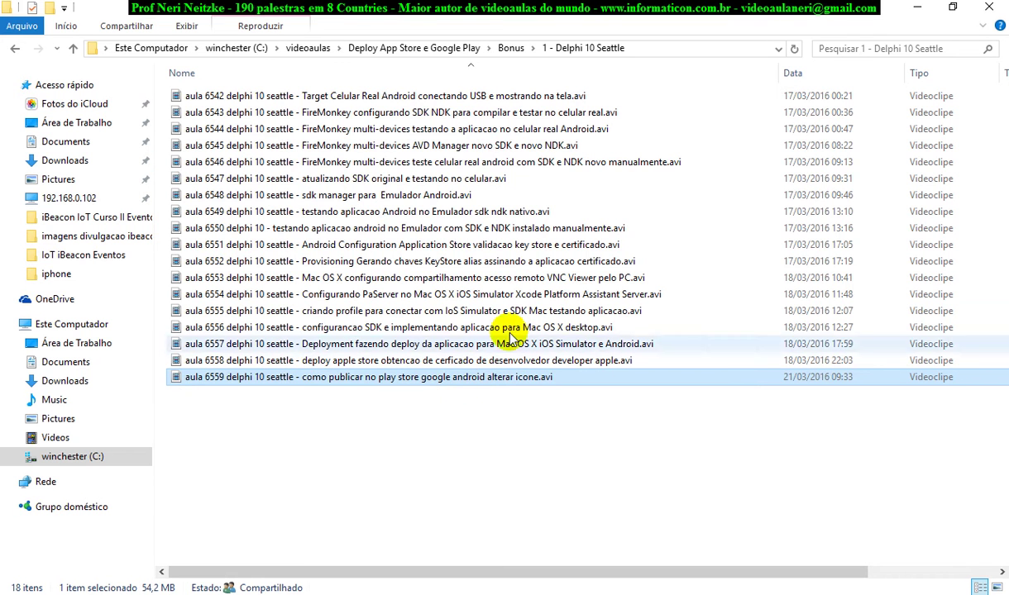
Open Bonus > 2 - DataSnap, show its videos in the details view and widen the Name column.
left_click(512, 48)
double_click(248, 117)
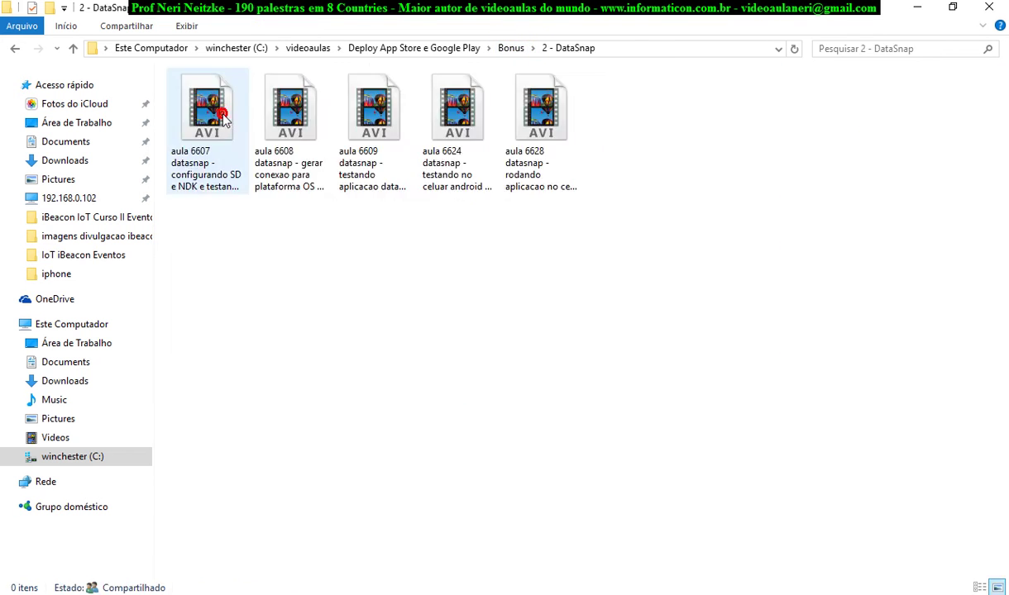
left_click(980, 588)
left_click_drag(279, 75, 670, 79)
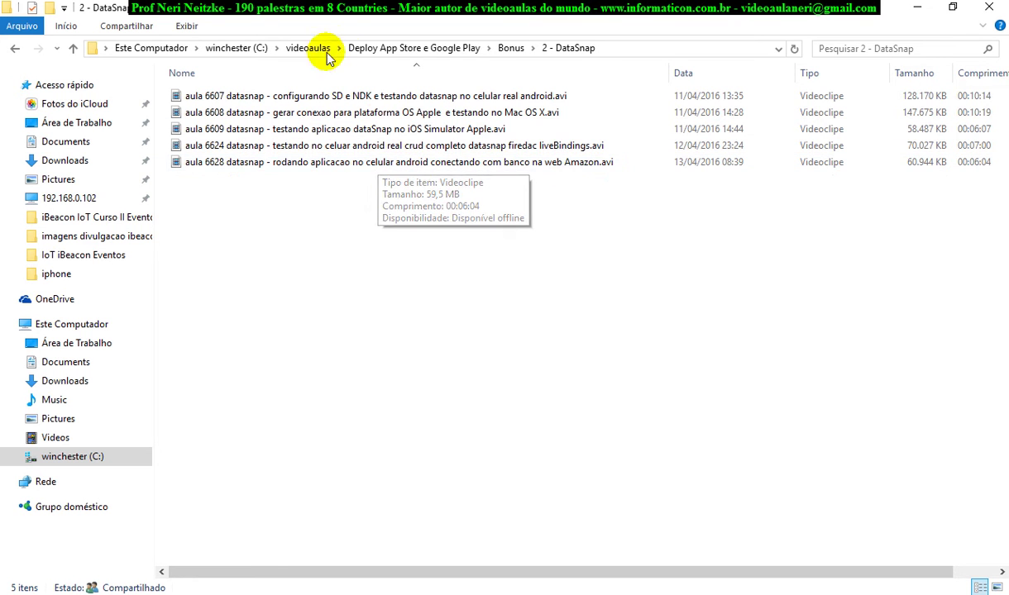
Open Bonus > 3 - Mobile I iOS e Android and review its lessons on developer accounts and testing on real devices.
left_click(510, 50)
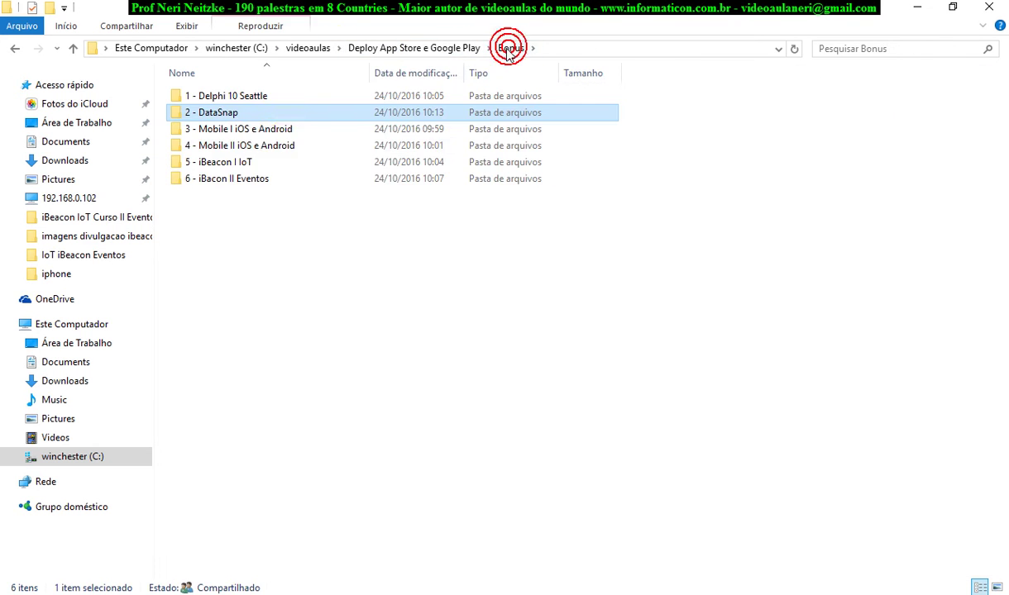
double_click(259, 131)
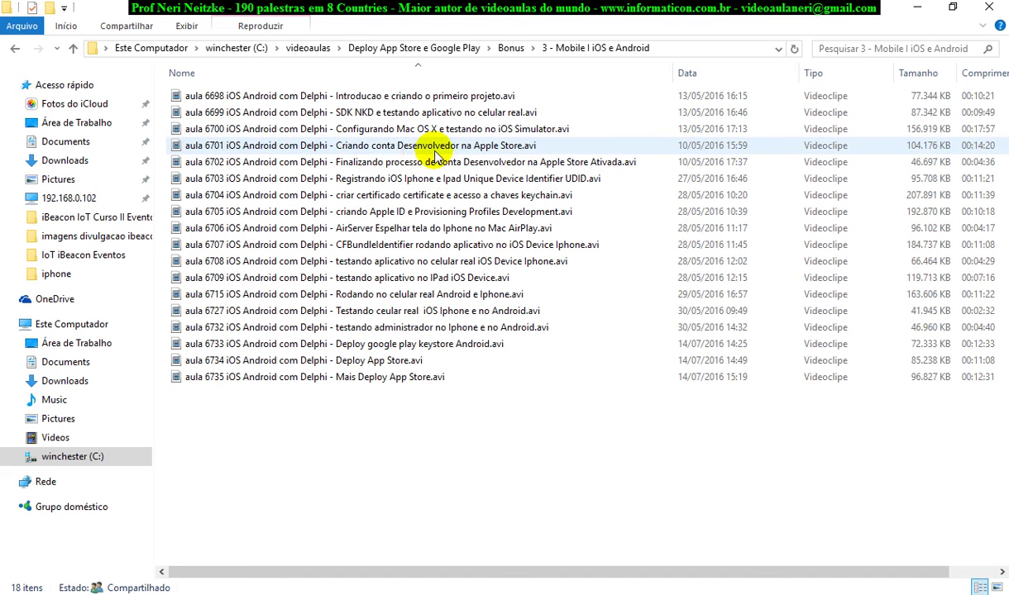
left_click(394, 152)
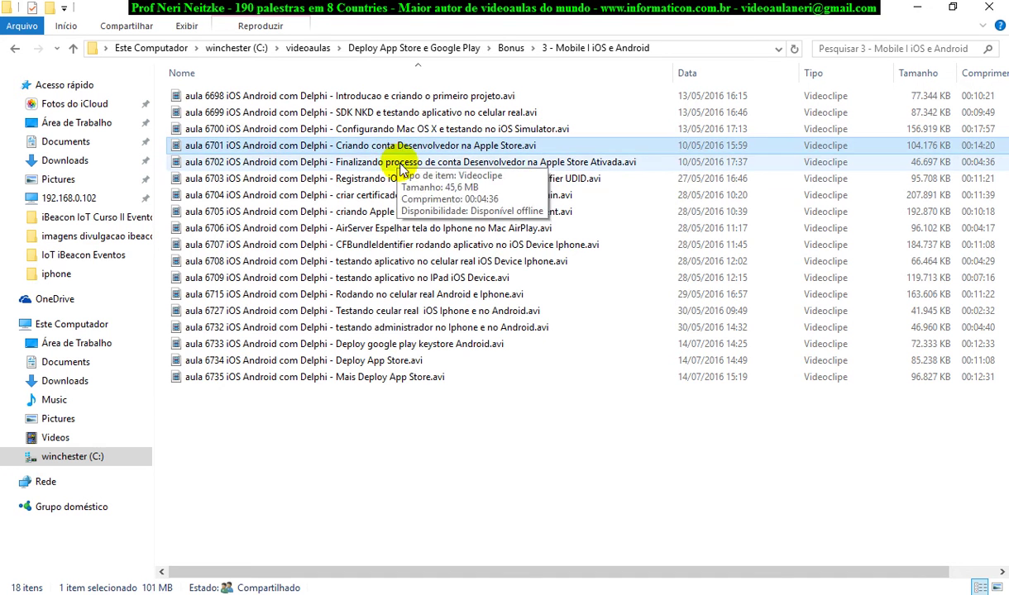
left_click(399, 163)
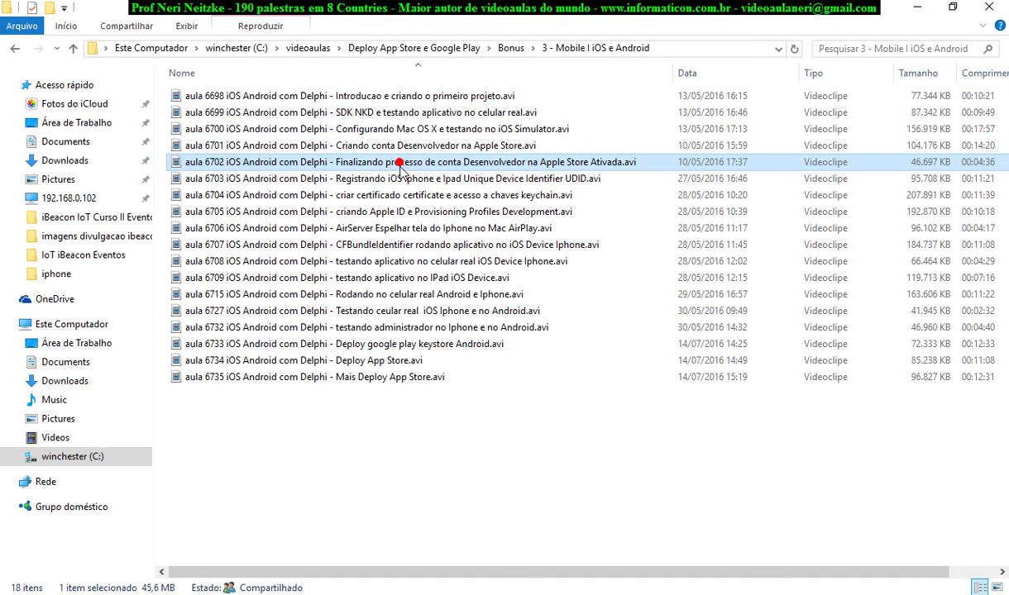
left_click(425, 281)
left_click(420, 262)
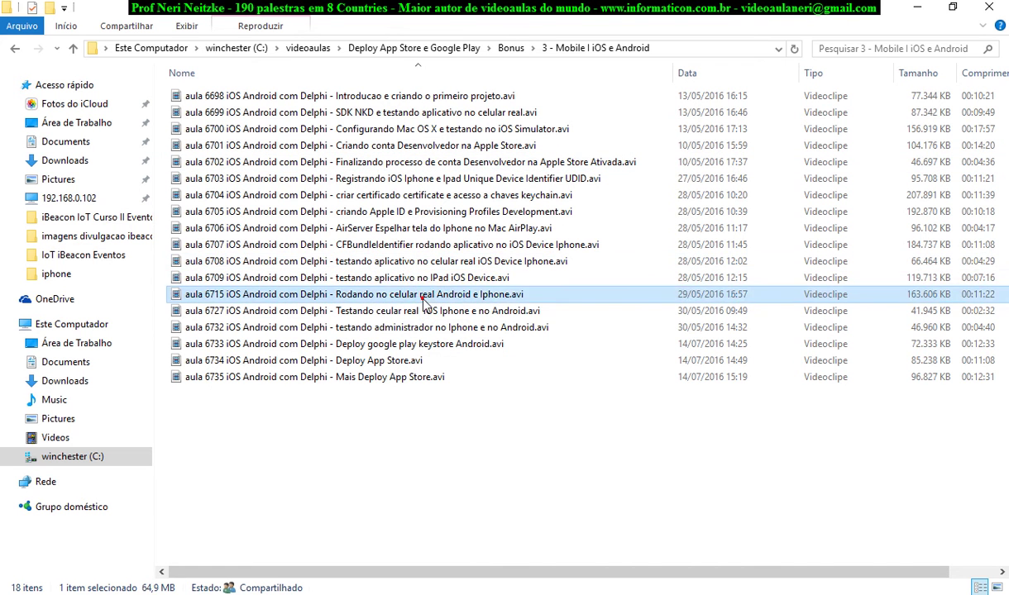
left_click(420, 329)
Open Bonus > 4 - Mobile II iOS e Android and review its lessons on provisioning and deployment.
left_click(512, 47)
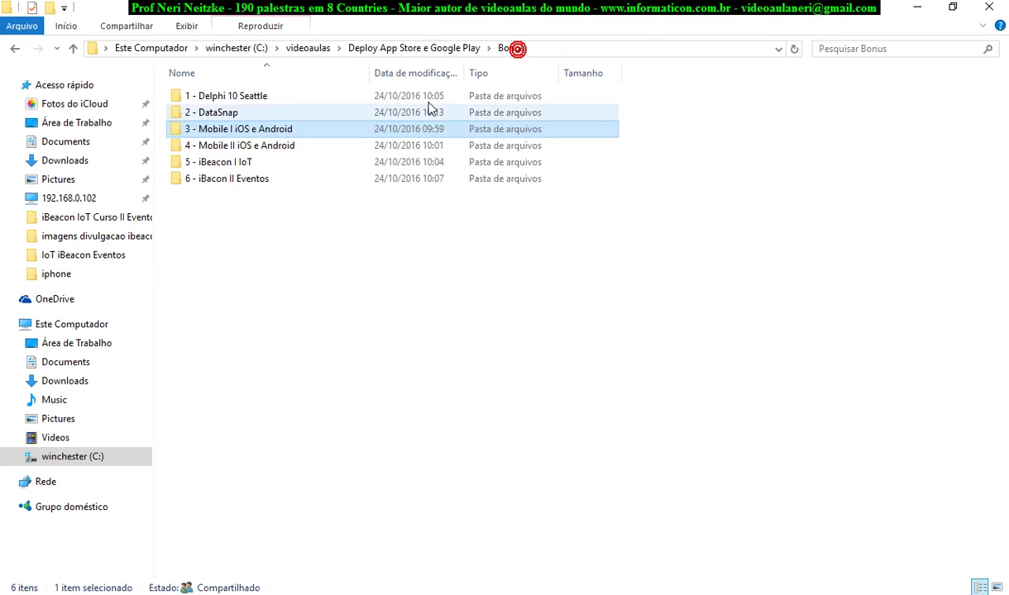
double_click(283, 152)
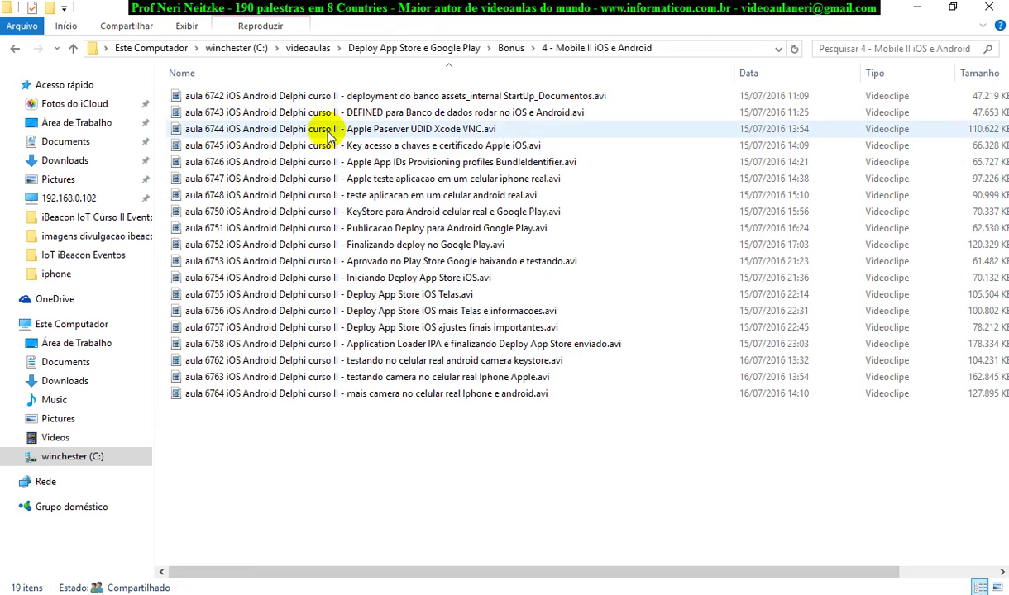
left_click(397, 245)
left_click(387, 162)
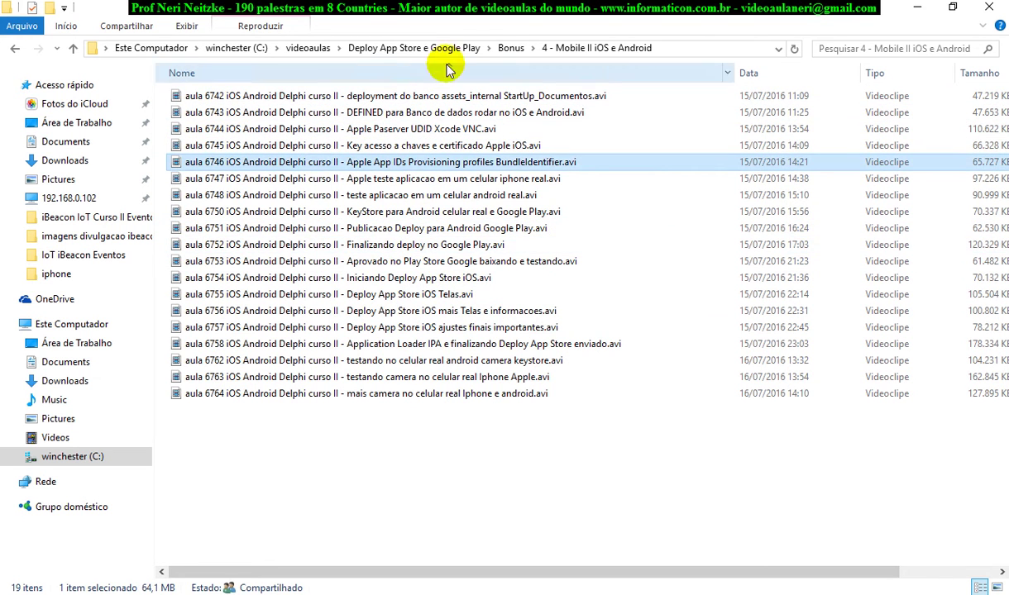
Open Bonus > 5 - iBeacon I IoT and review its lessons on testing iBeacon apps on Android and iPhone.
left_click(451, 48)
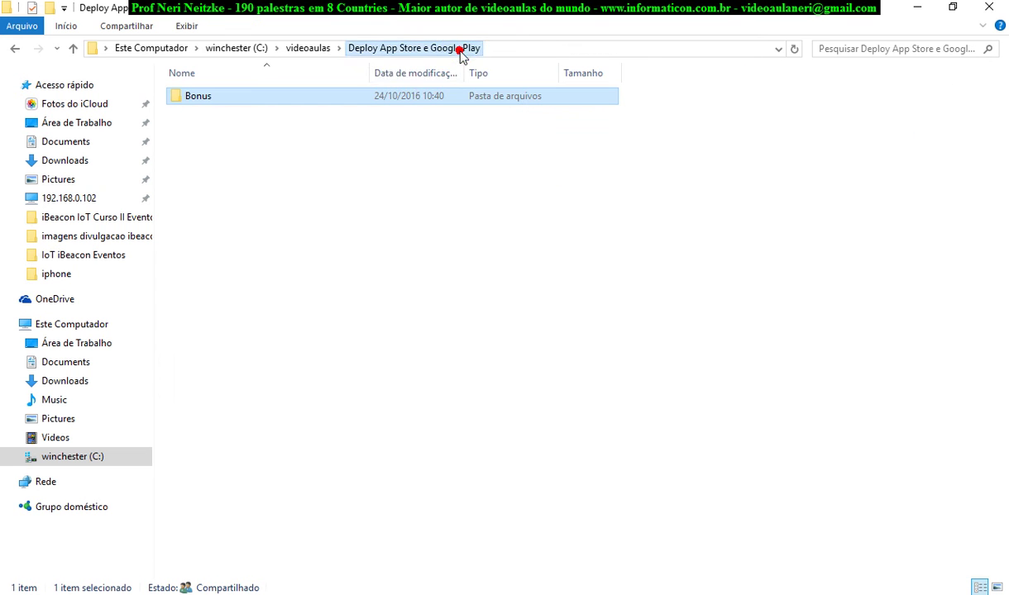
double_click(259, 99)
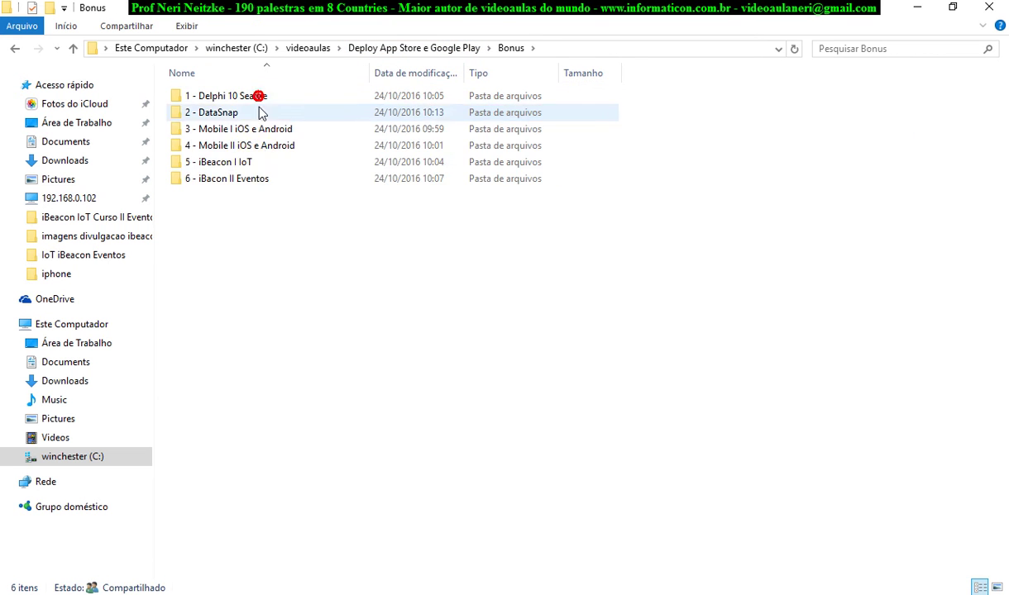
left_click(251, 165)
double_click(250, 163)
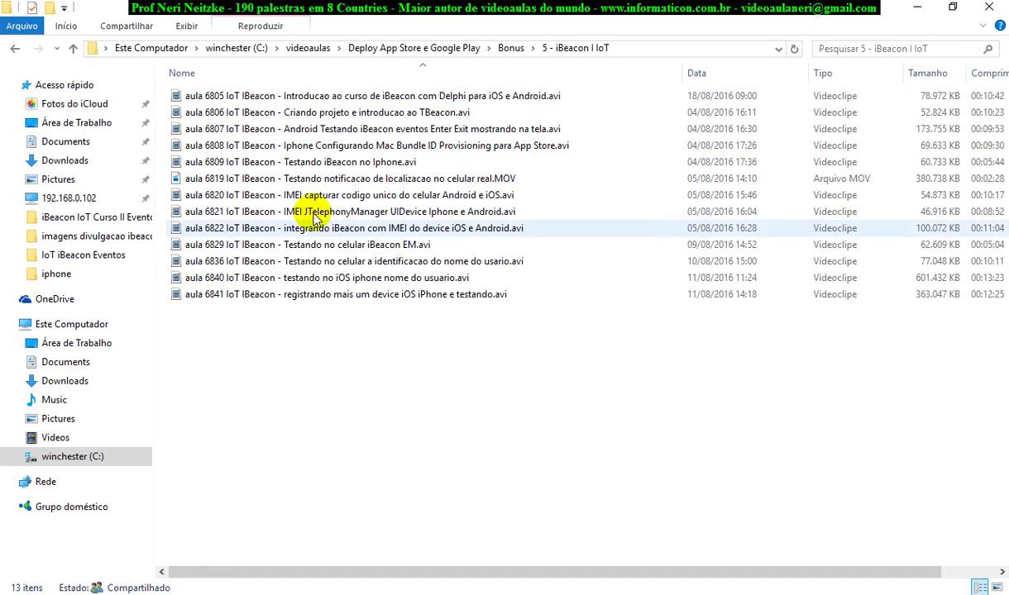
left_click(344, 244)
left_click(338, 262)
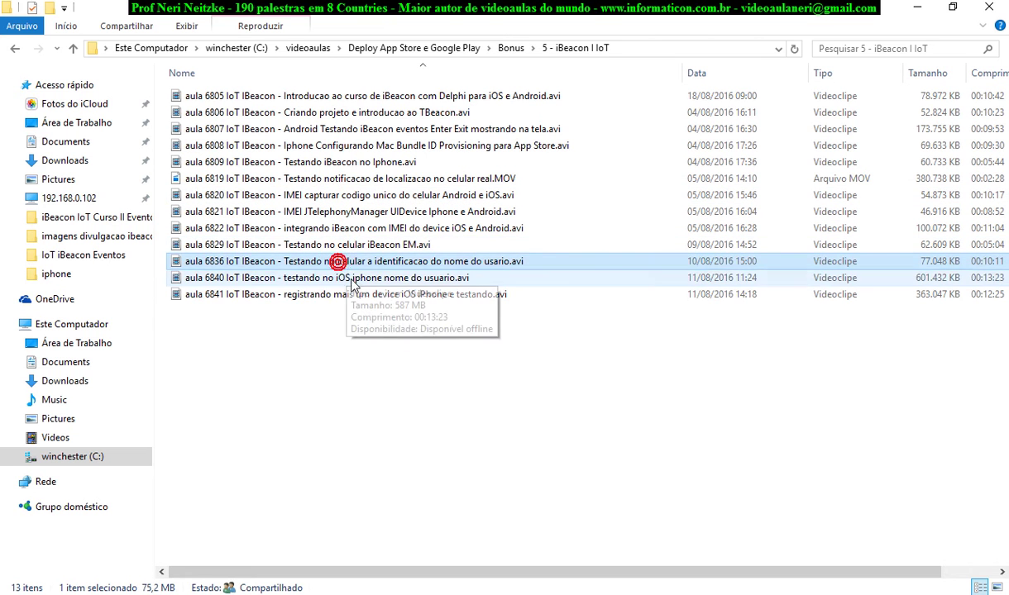
left_click(339, 279)
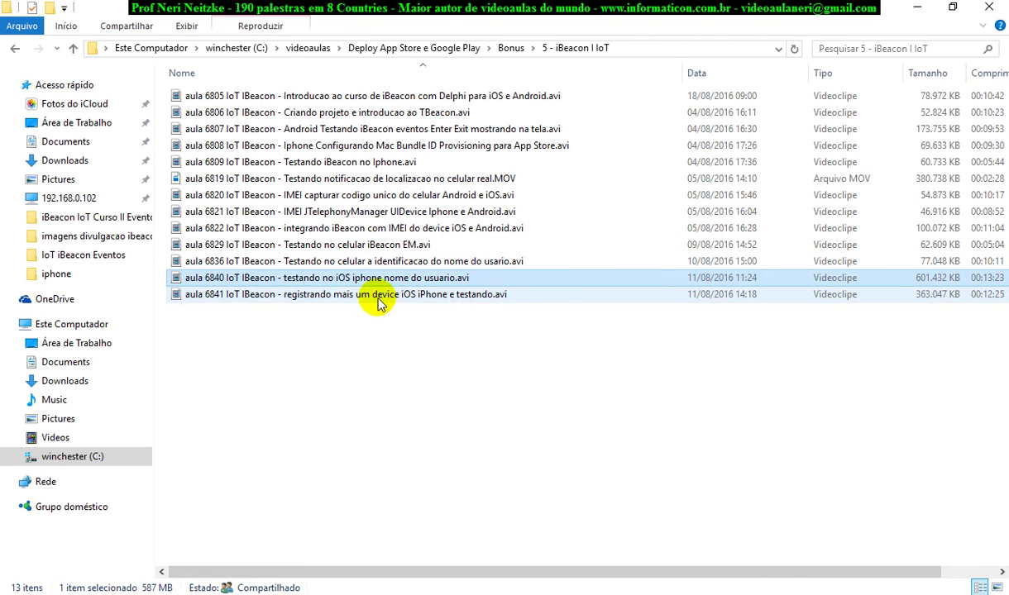
left_click(377, 298)
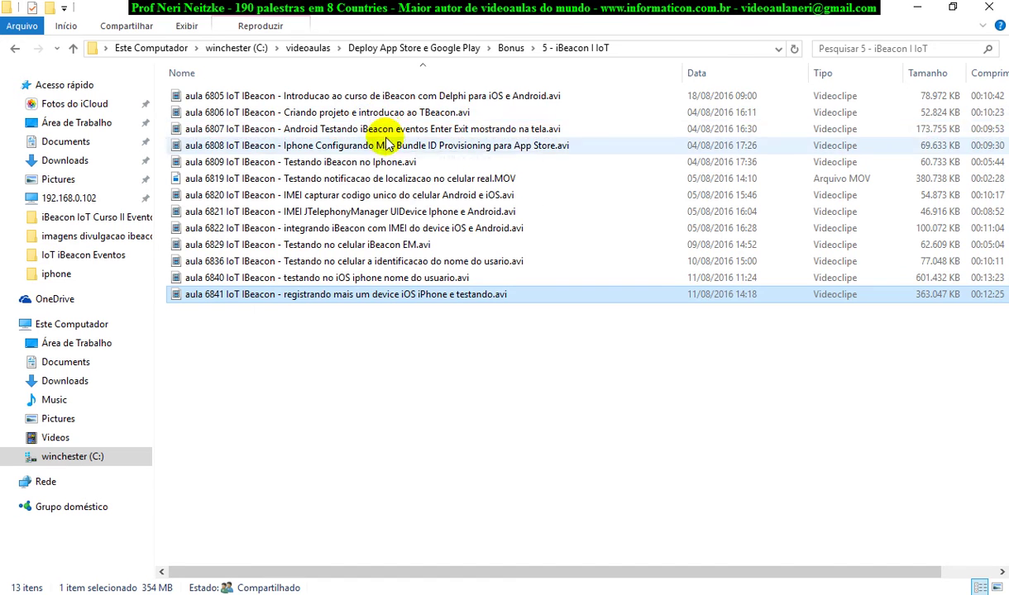
left_click(370, 131)
Review the videos in Bonus > 6 - iBacon II Eventos and return to the Deploy App Store e Google Play folder.
left_click(510, 47)
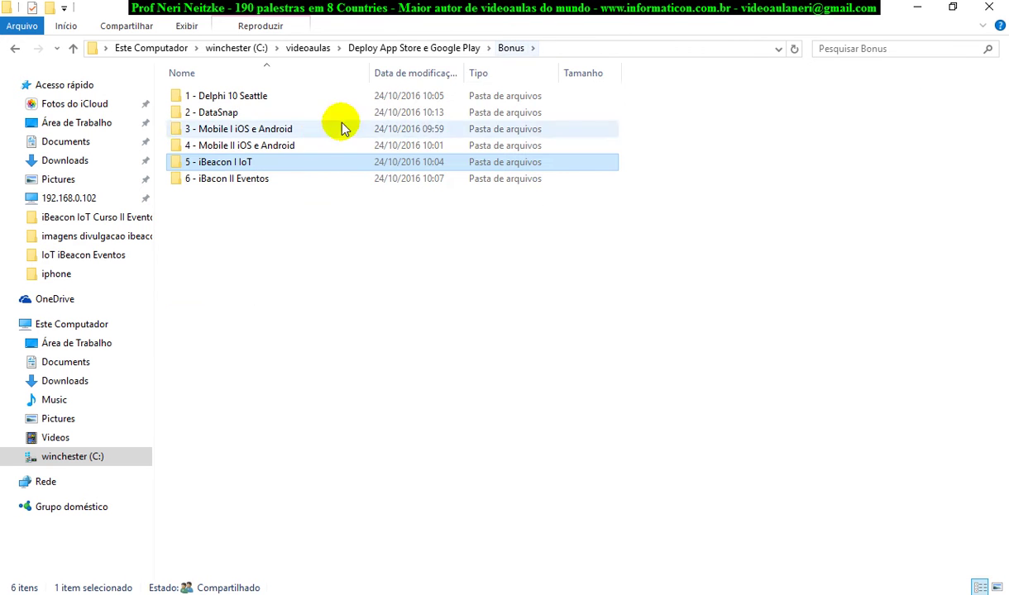
double_click(256, 184)
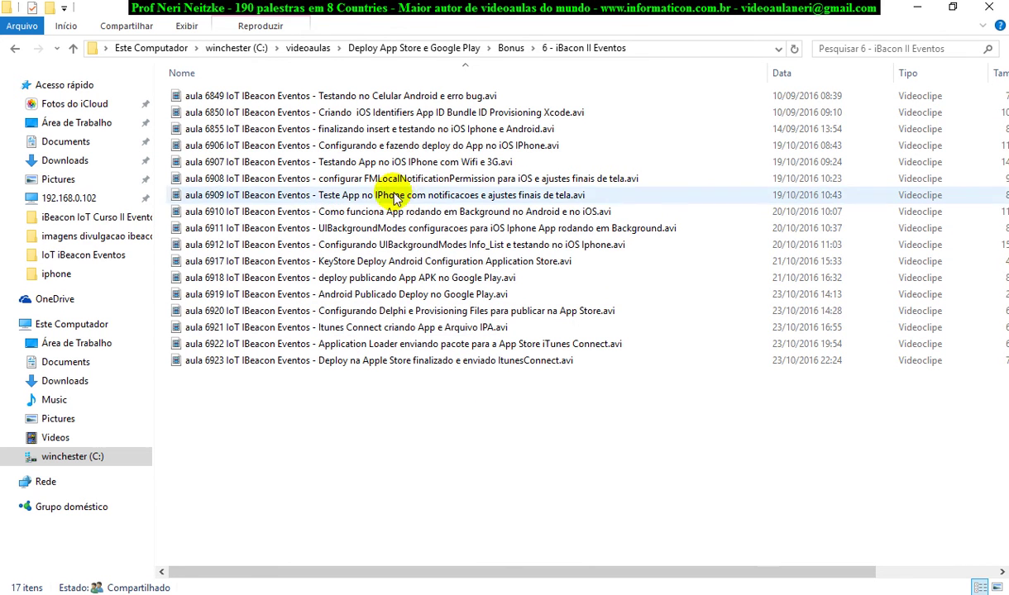
left_click(430, 46)
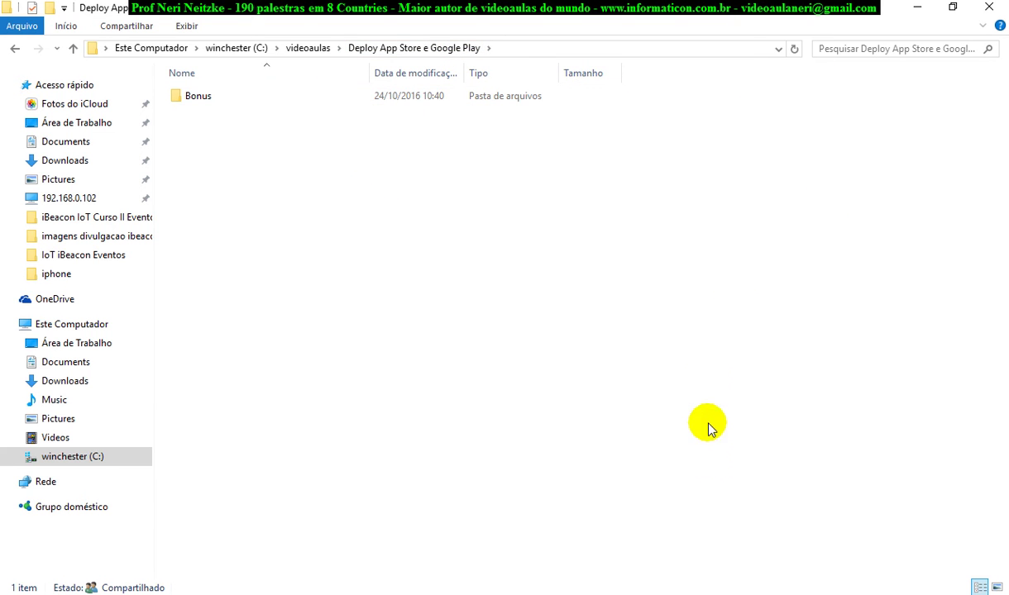
Switch back to RAD Studio and expand the Deploy project's target platforms down to the Android Target devices.
key("alt+Tab")
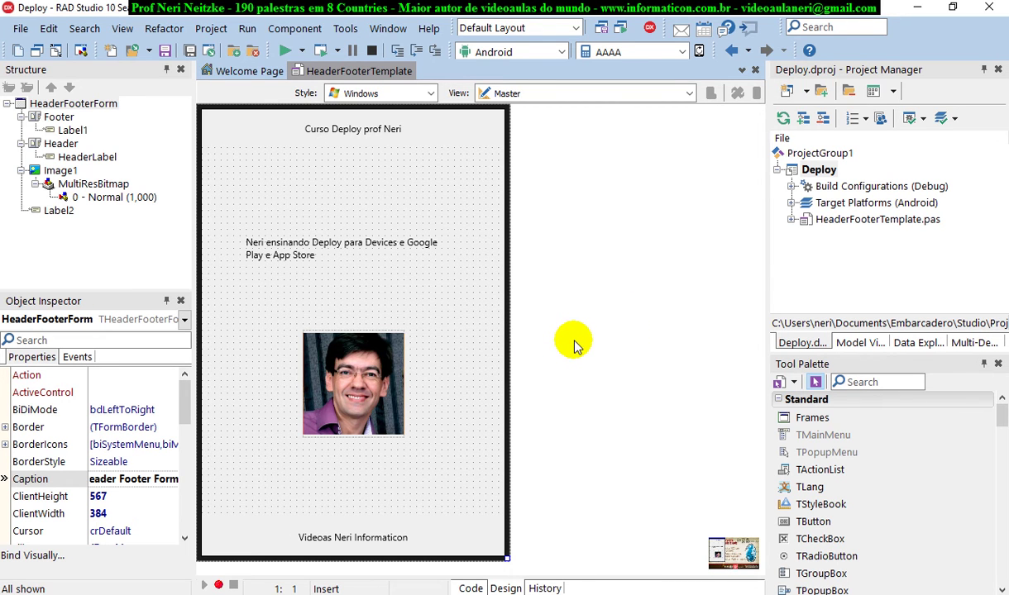
left_click(791, 204)
left_click(805, 240)
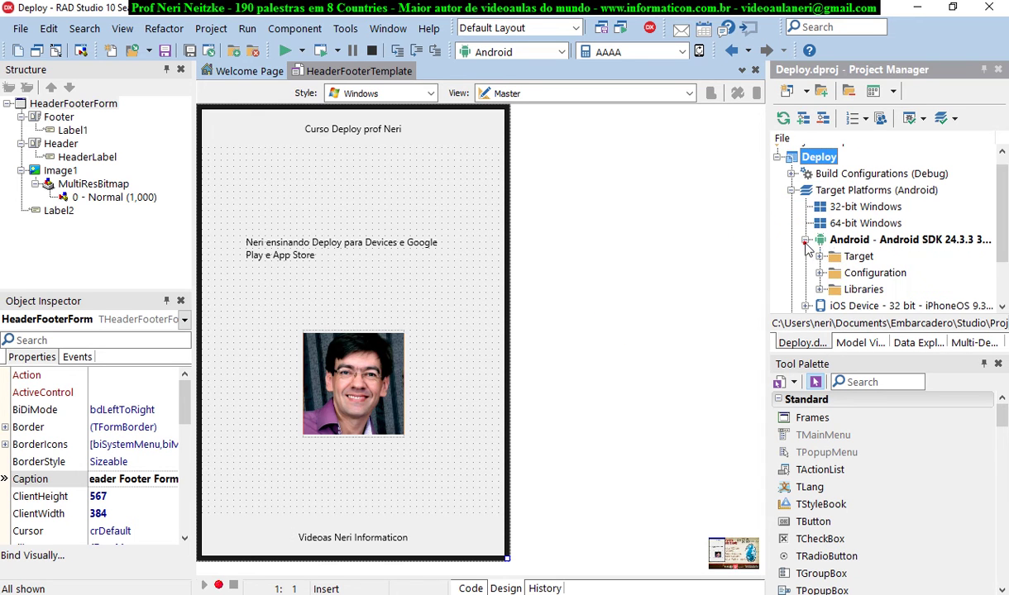
scroll(951, 231, "down", 1)
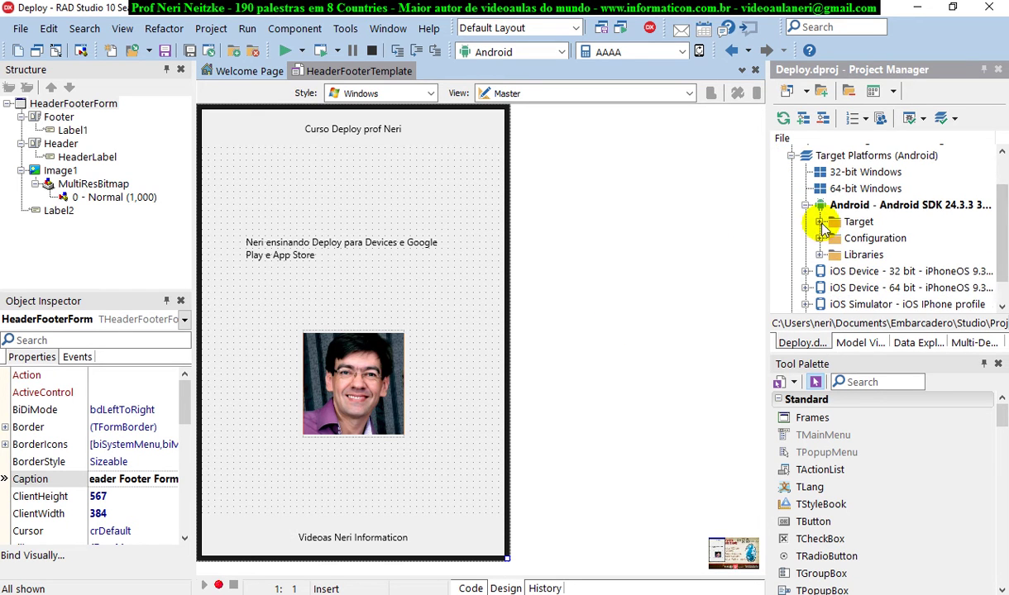
left_click(821, 223)
left_click(858, 223)
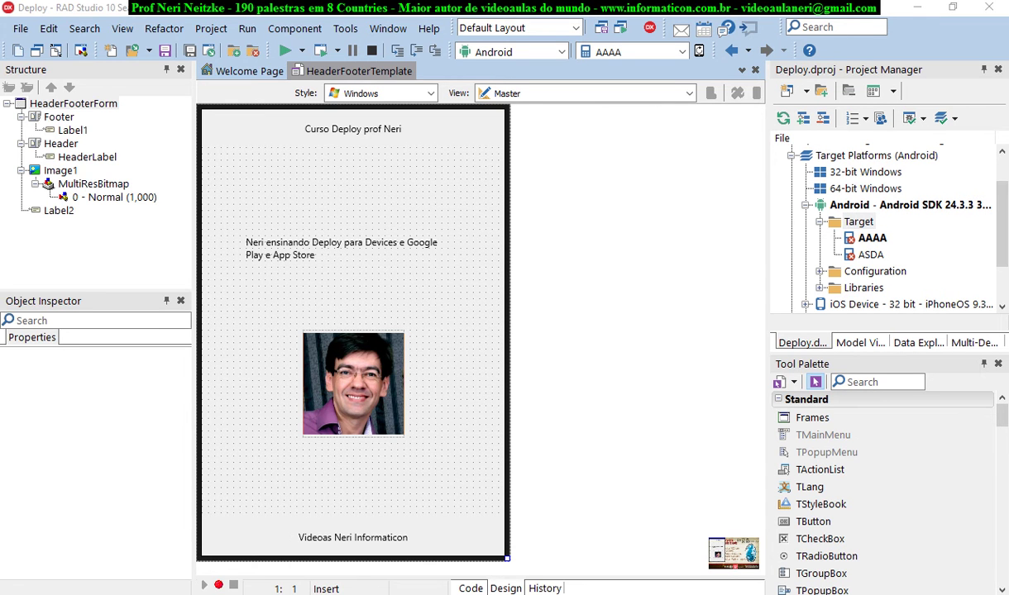
Bring up the phone's mirrored screen in TeamViewer and show its installed apps.
left_click(439, 534)
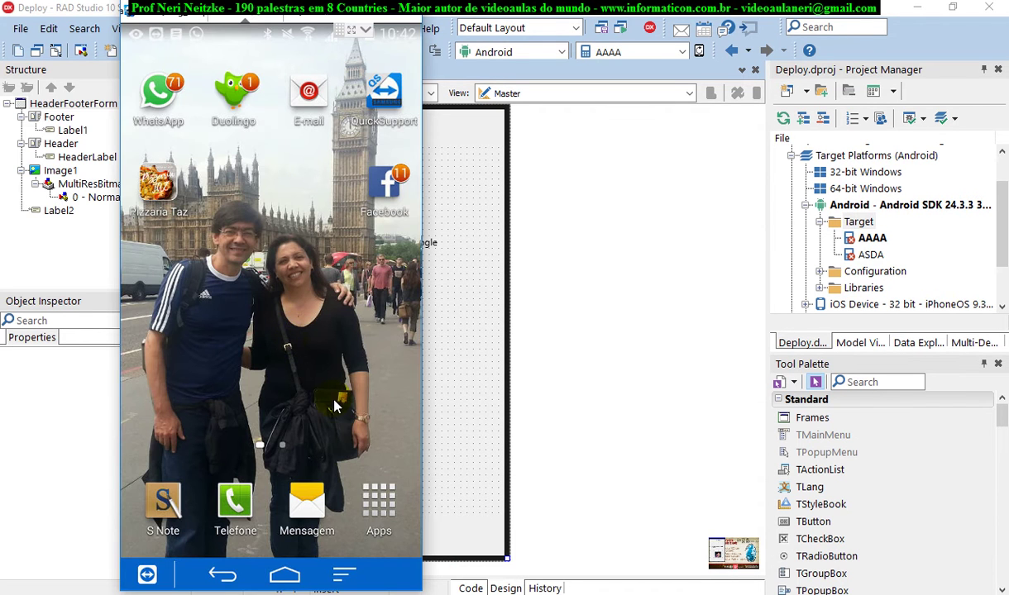
left_click(378, 511)
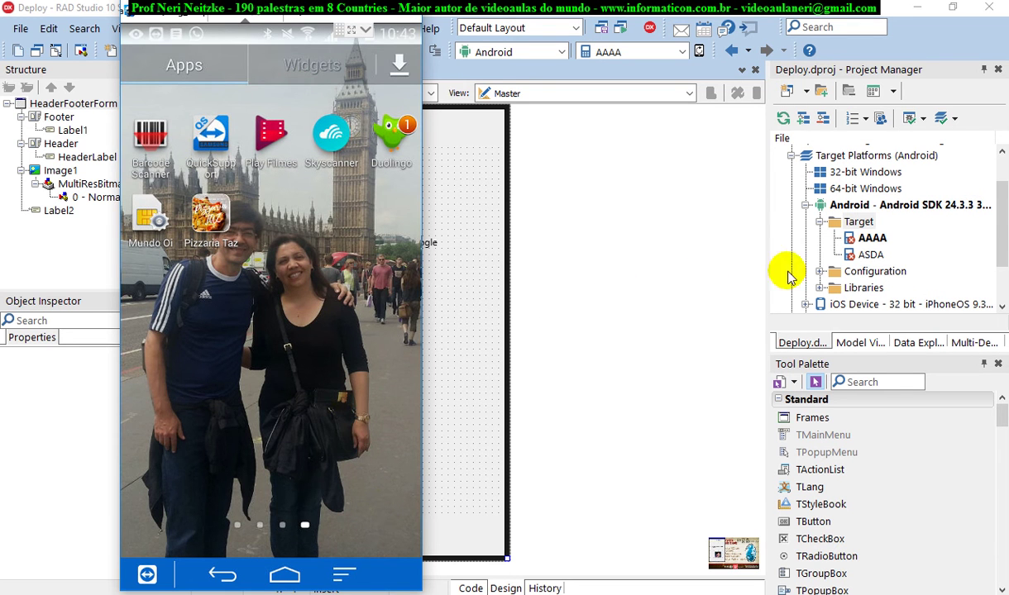
left_click(852, 221)
left_click(867, 223)
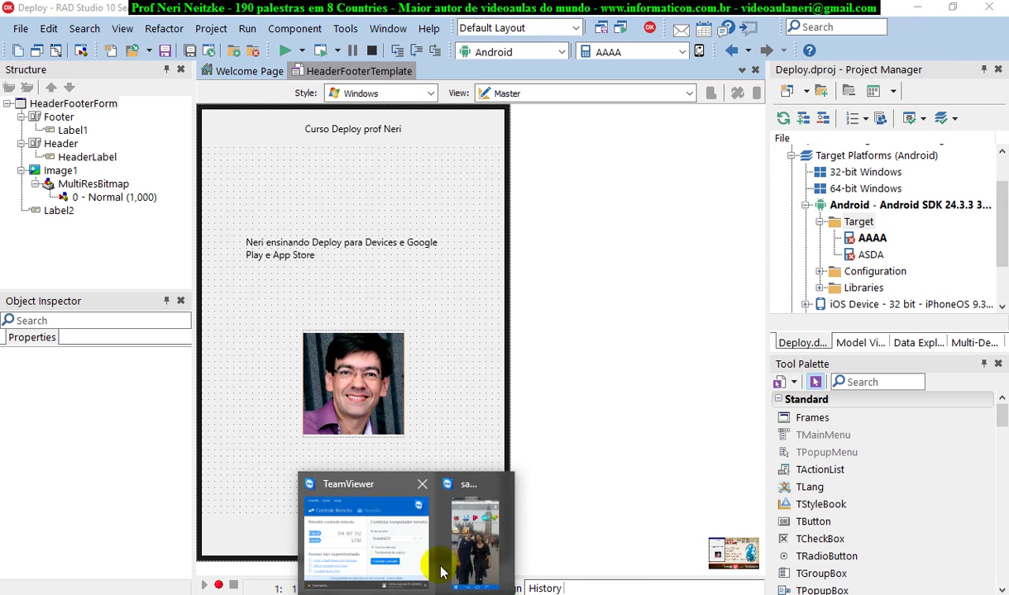
left_click(475, 482)
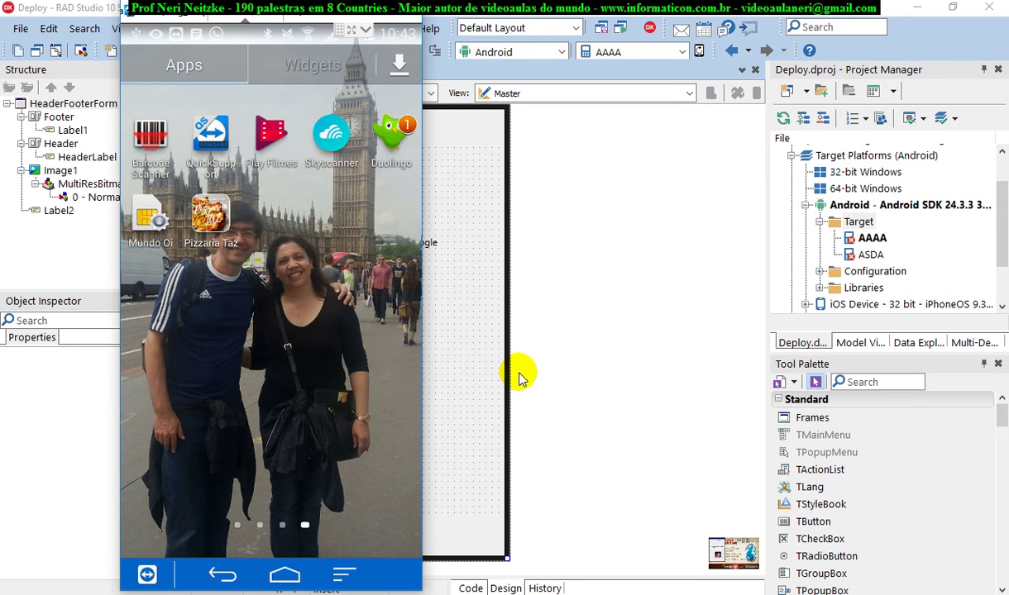
Refresh the Android Target device list and make GT-N7100 the active deployment device.
left_click(859, 222)
right_click(858, 223)
left_click(894, 234)
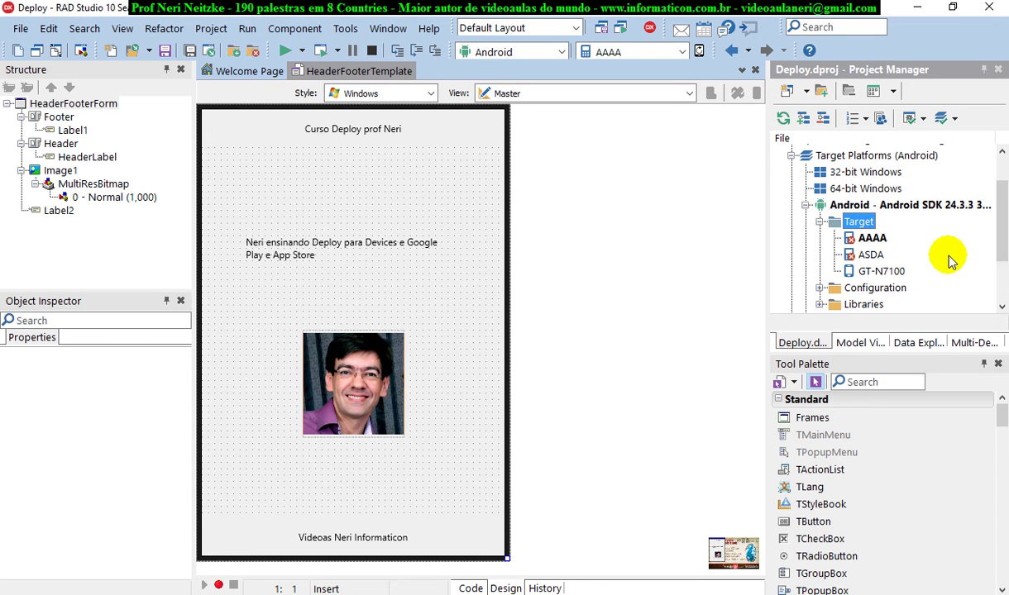
double_click(874, 272)
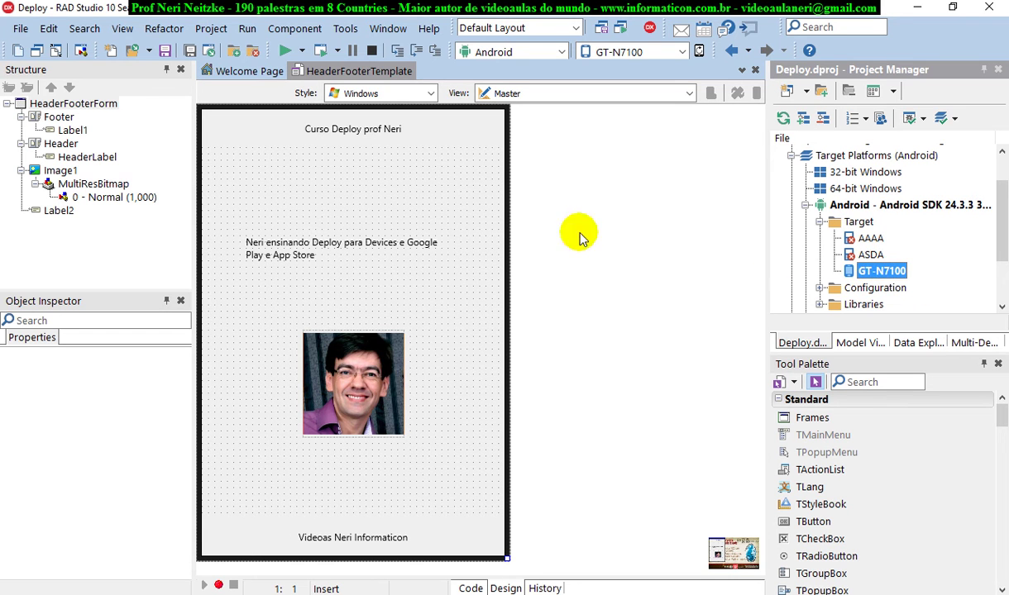
Switch to File Explorer and open the Windows Device Manager through the computer's system properties.
left_click(396, 594)
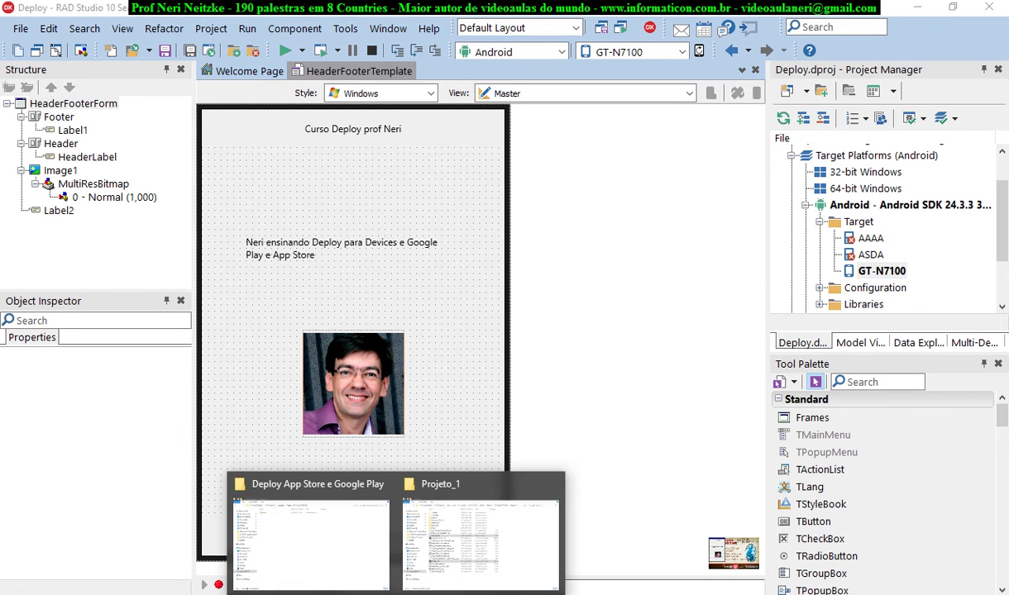
left_click(356, 554)
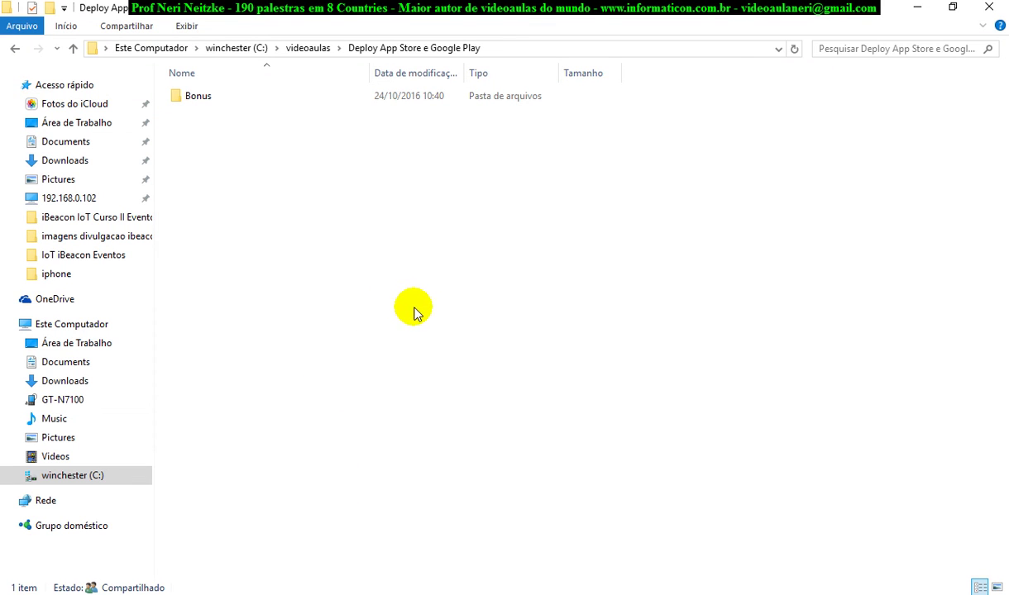
right_click(99, 329)
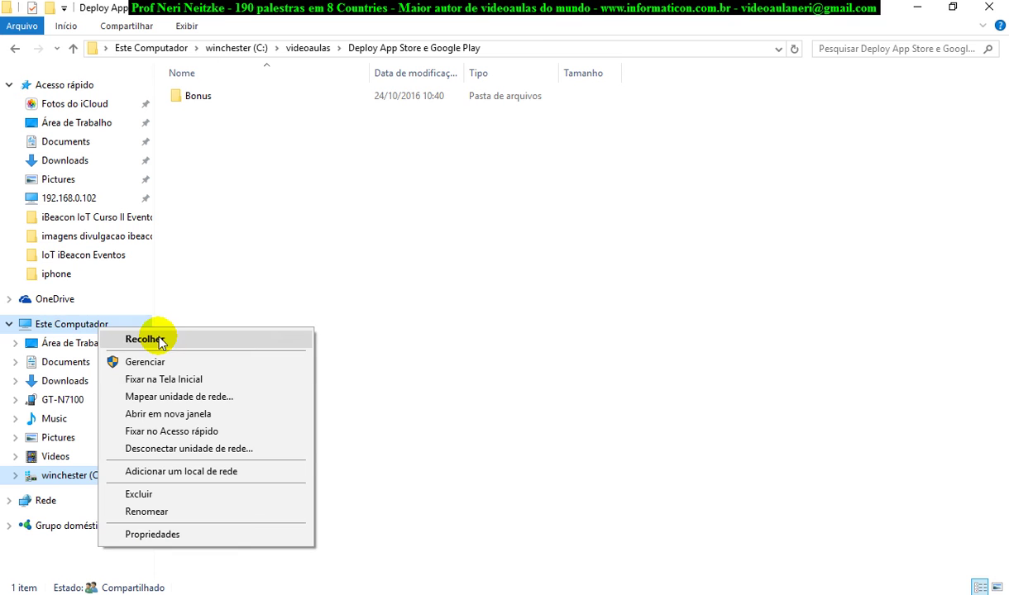
left_click(185, 535)
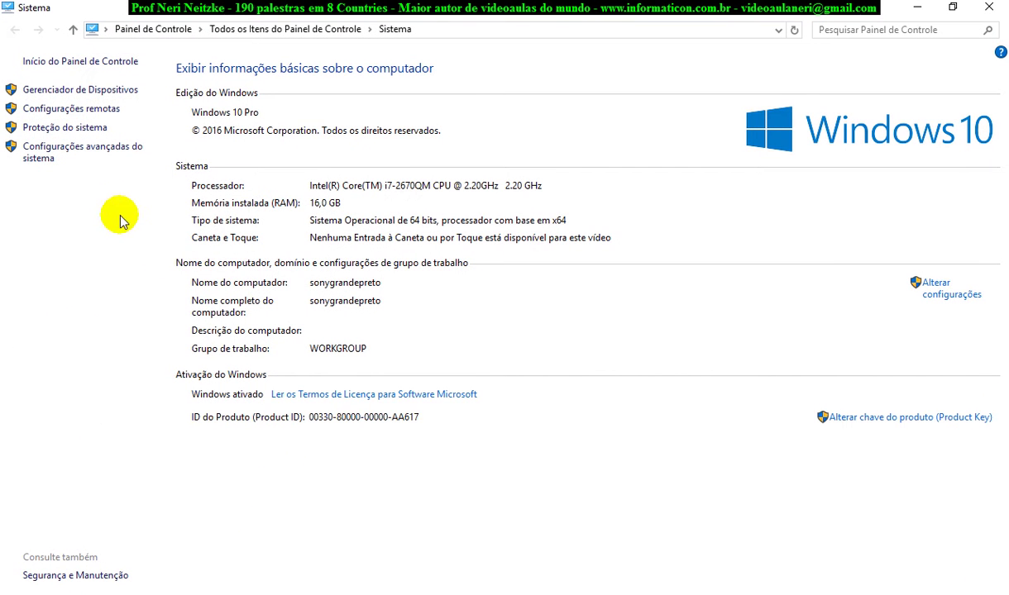
left_click(102, 96)
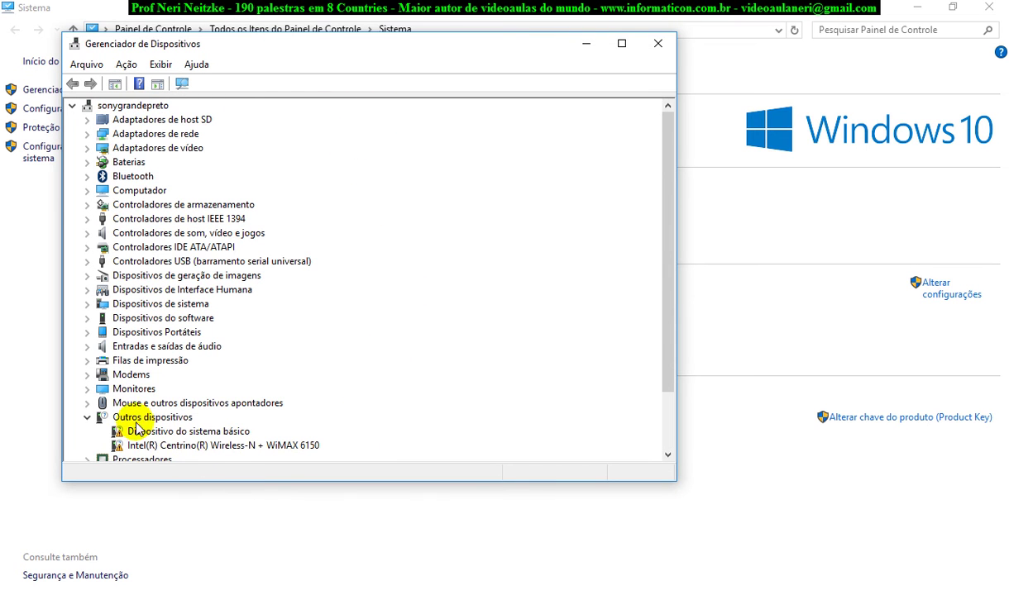
Check the device status of the SAMSUNG Mobile USB Modem under Modems and return to RAD Studio.
left_click(89, 380)
left_click(173, 389)
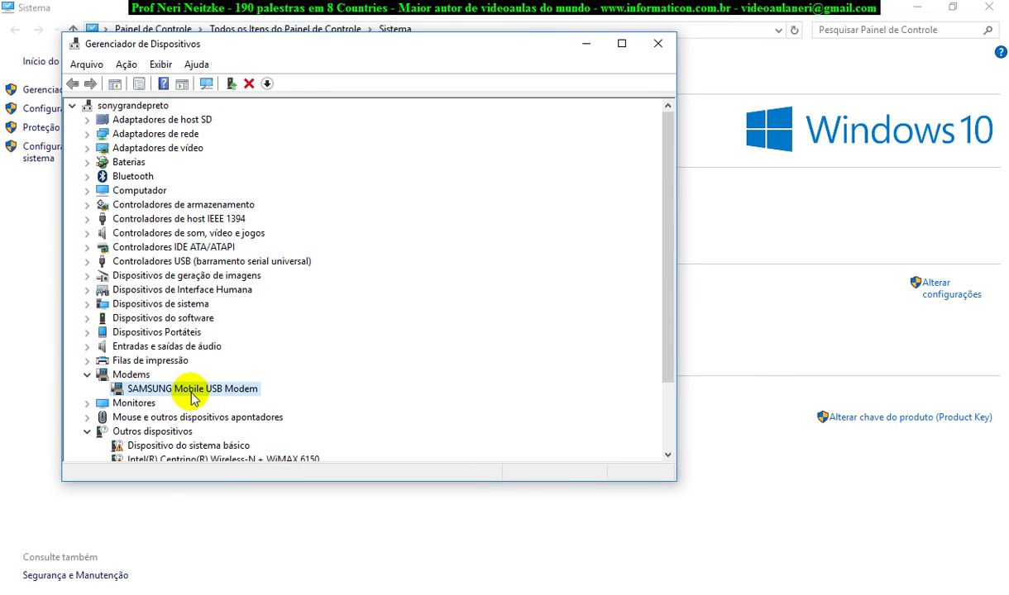
right_click(207, 398)
left_click(281, 484)
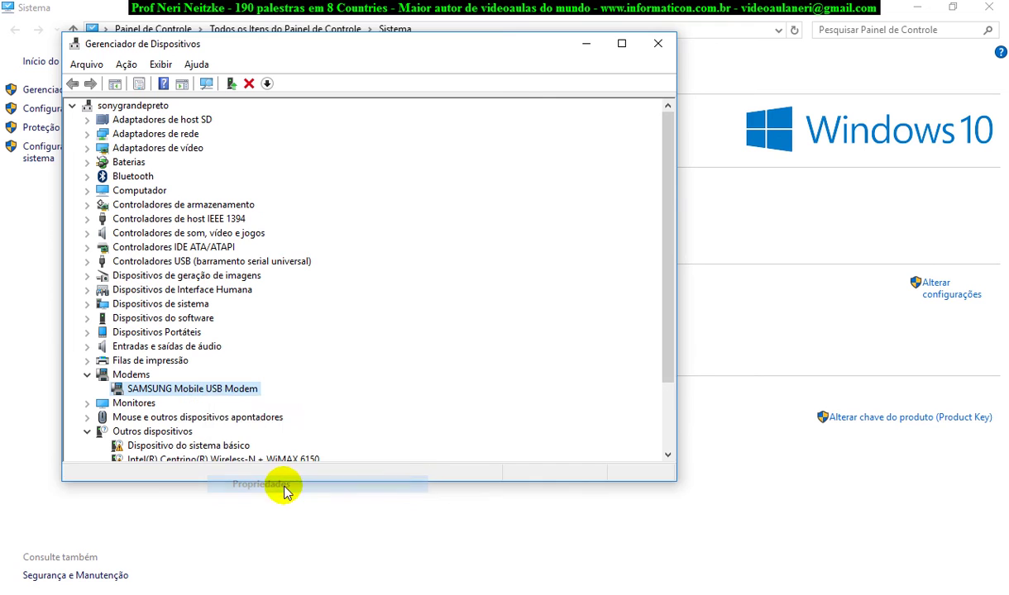
left_click_drag(418, 255, 142, 243)
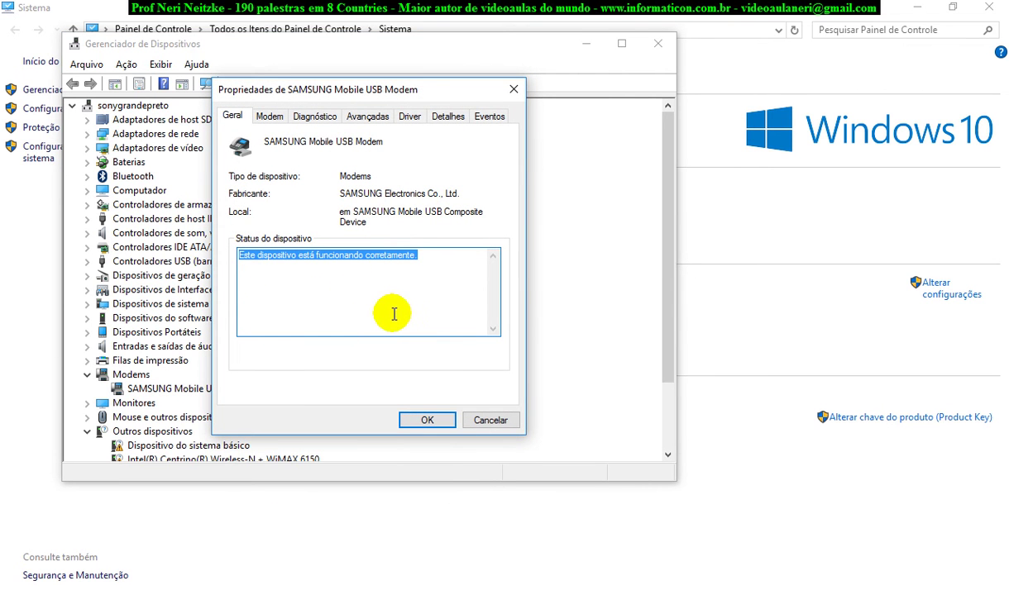
left_click(492, 421)
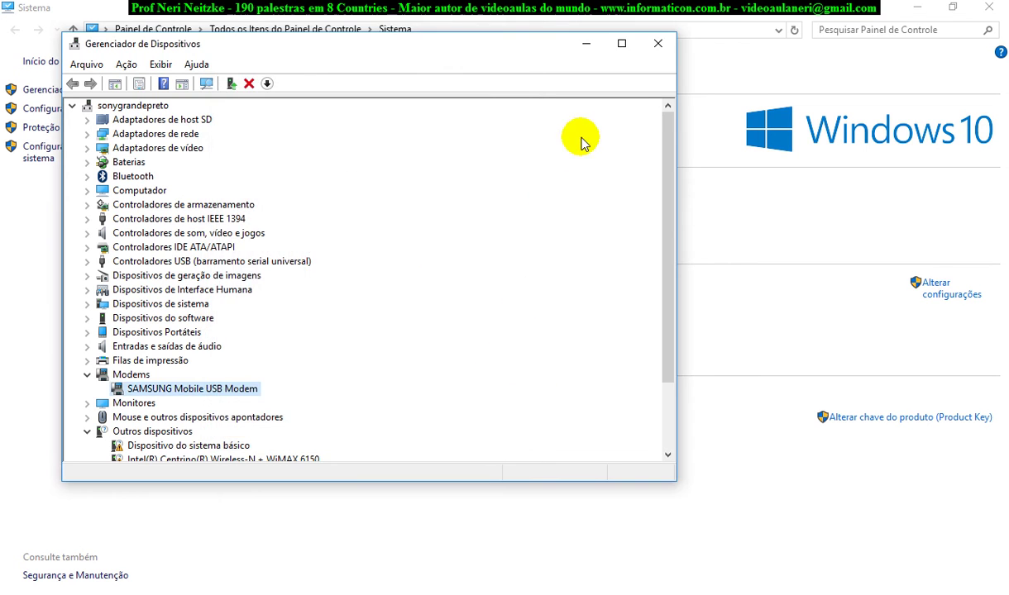
left_click(621, 51)
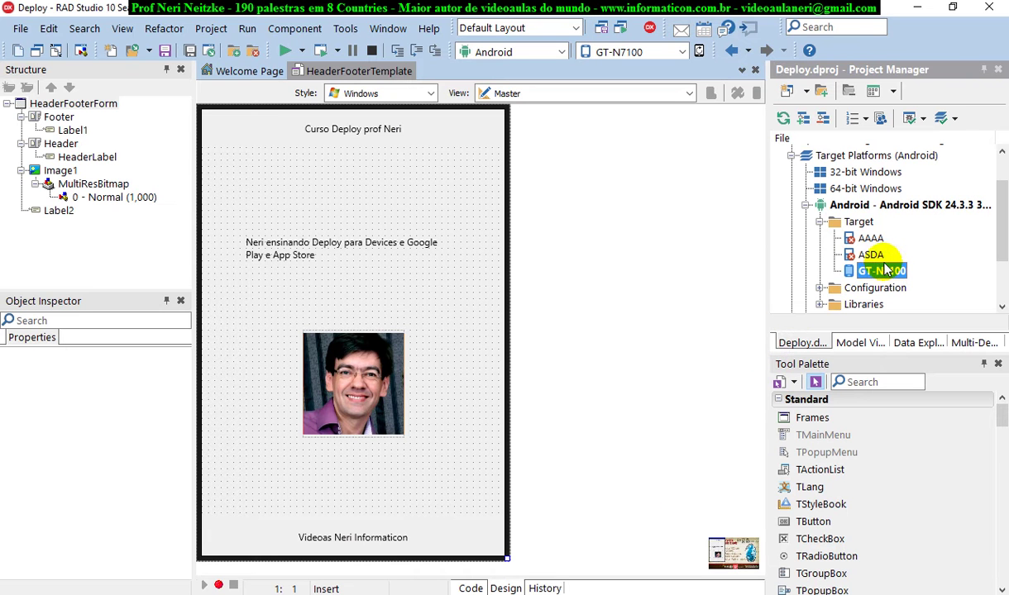
left_click(860, 225)
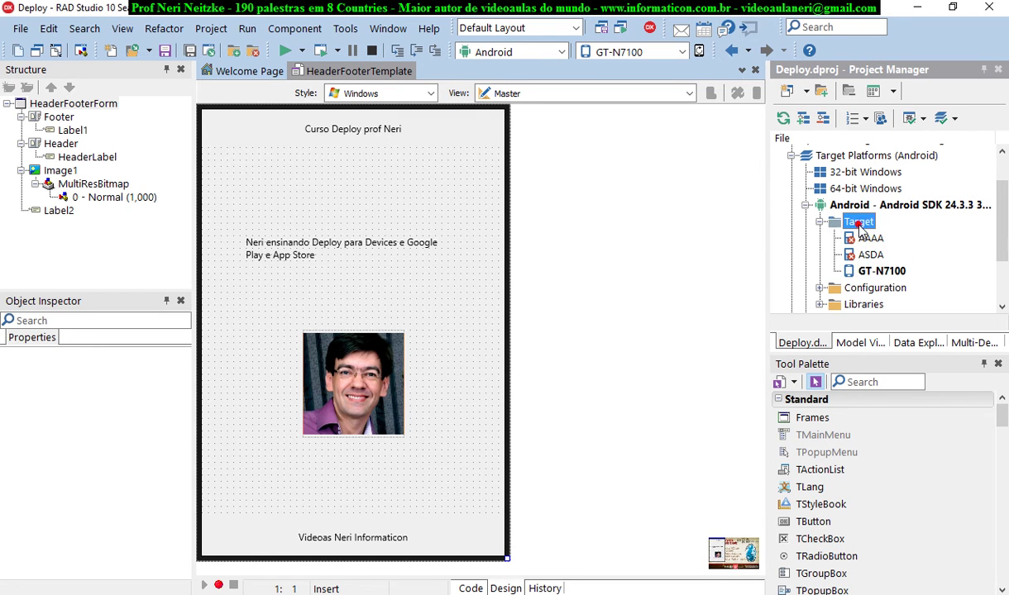
right_click(860, 227)
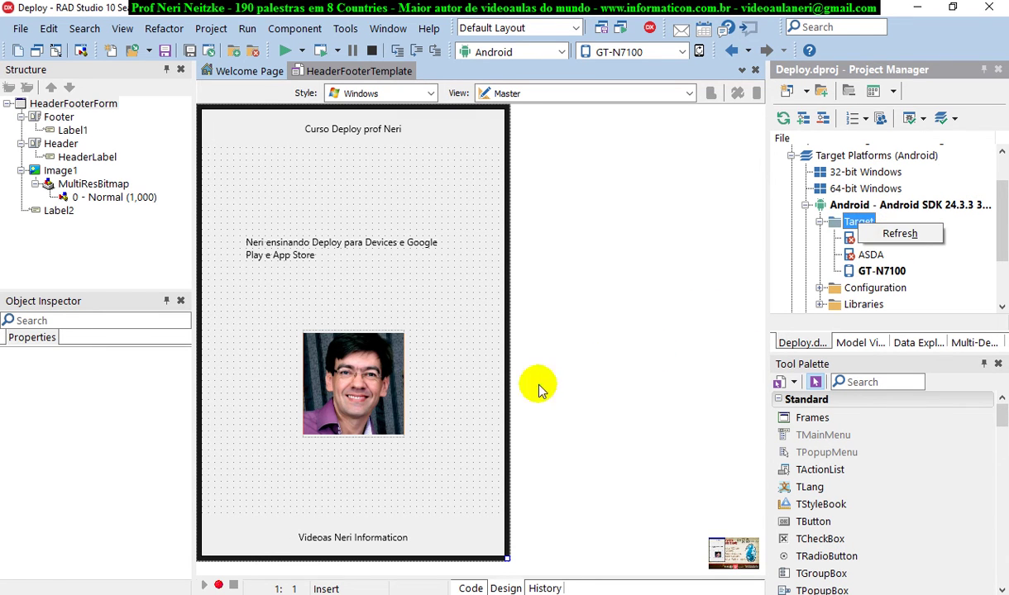
left_click(409, 443)
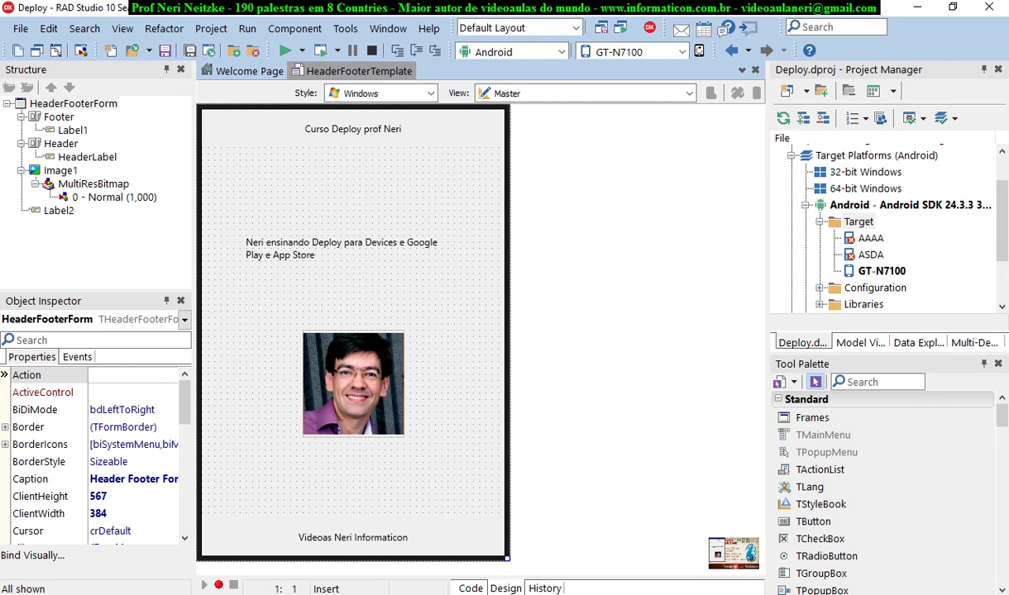
left_click(306, 521)
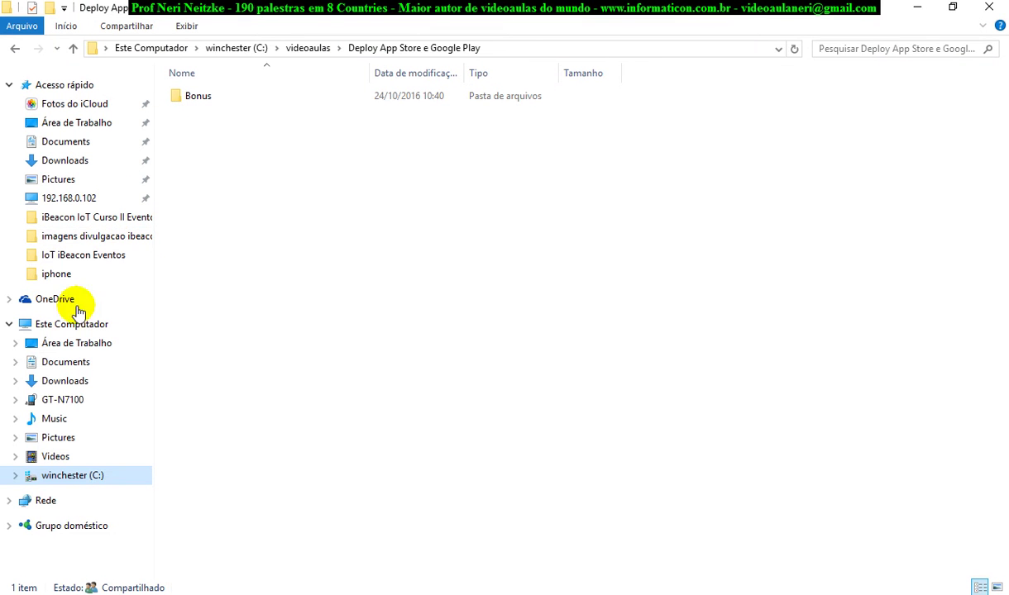
left_click(918, 12)
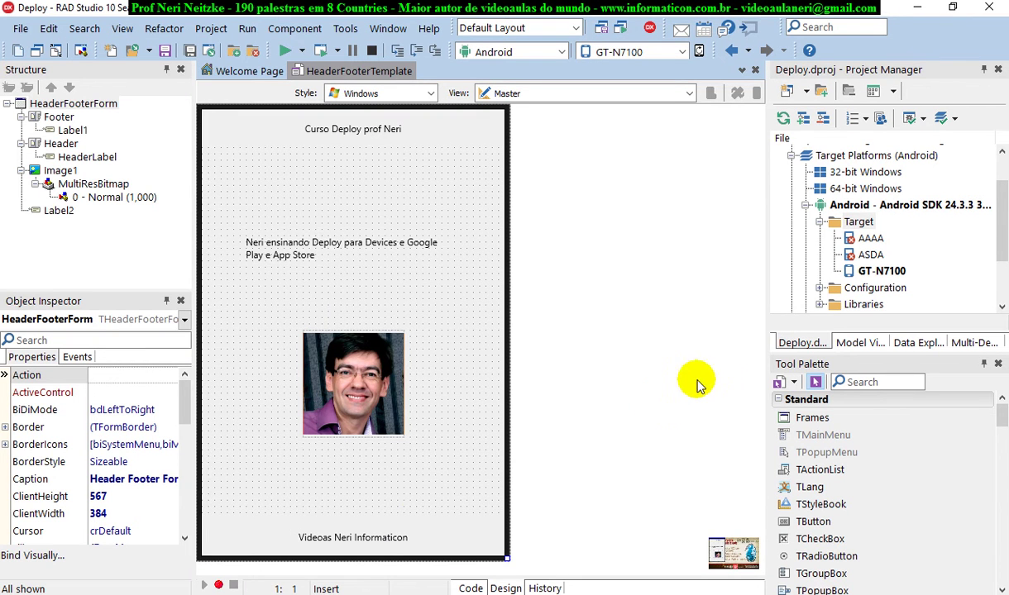
Search Windows for kies, view Samsung's Kies page from the "kies samsung windows 10" web results, and close the browser.
key("super+s")
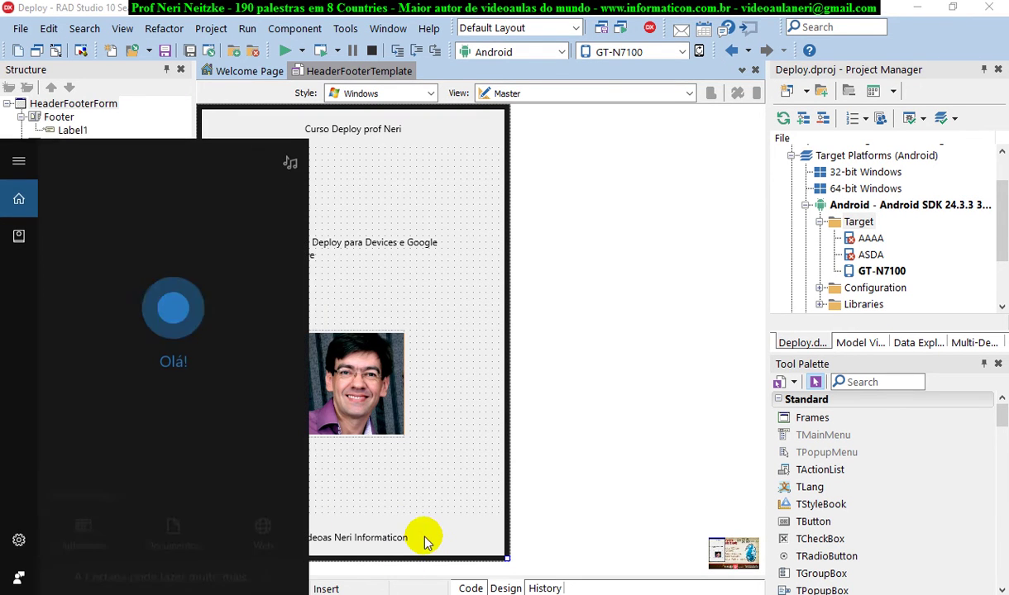
type("k")
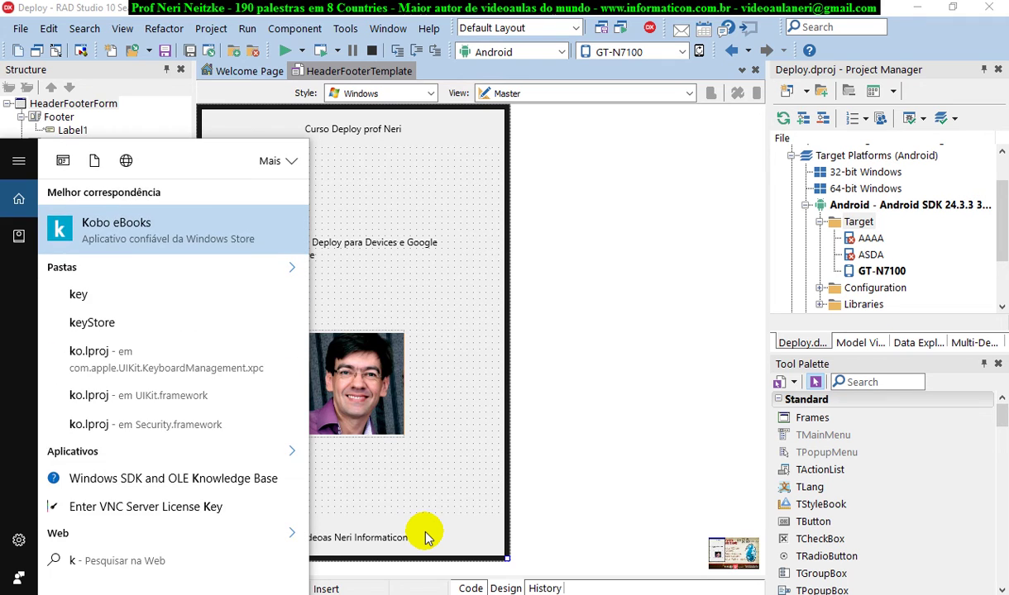
type("ies")
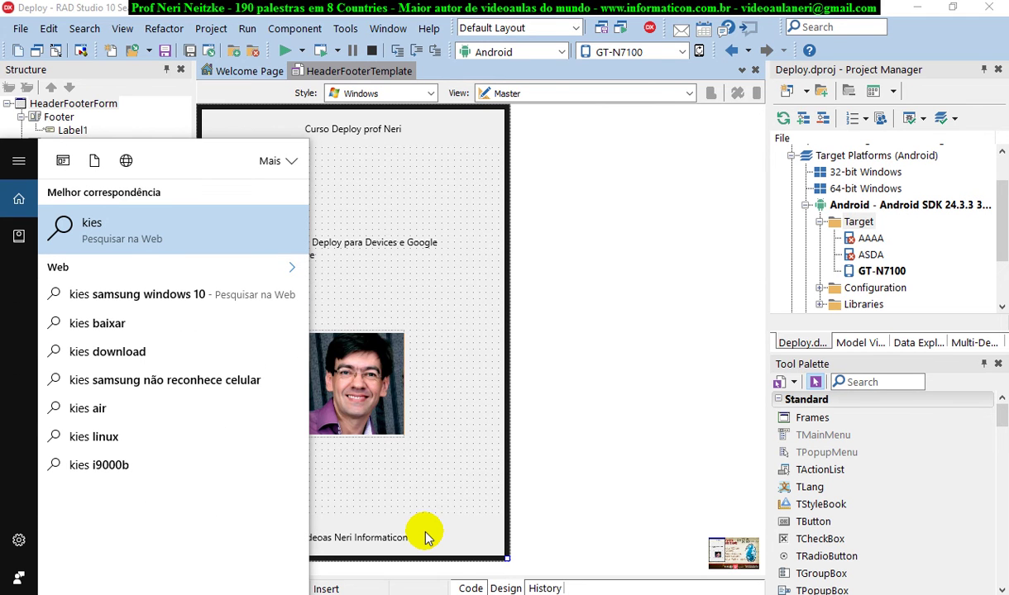
left_click(171, 298)
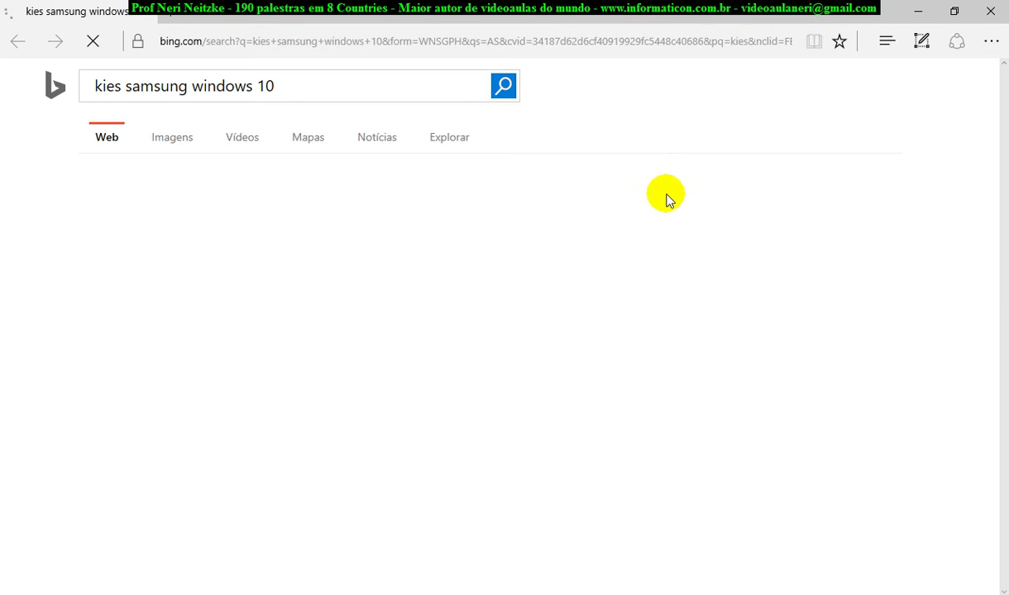
left_click(177, 206)
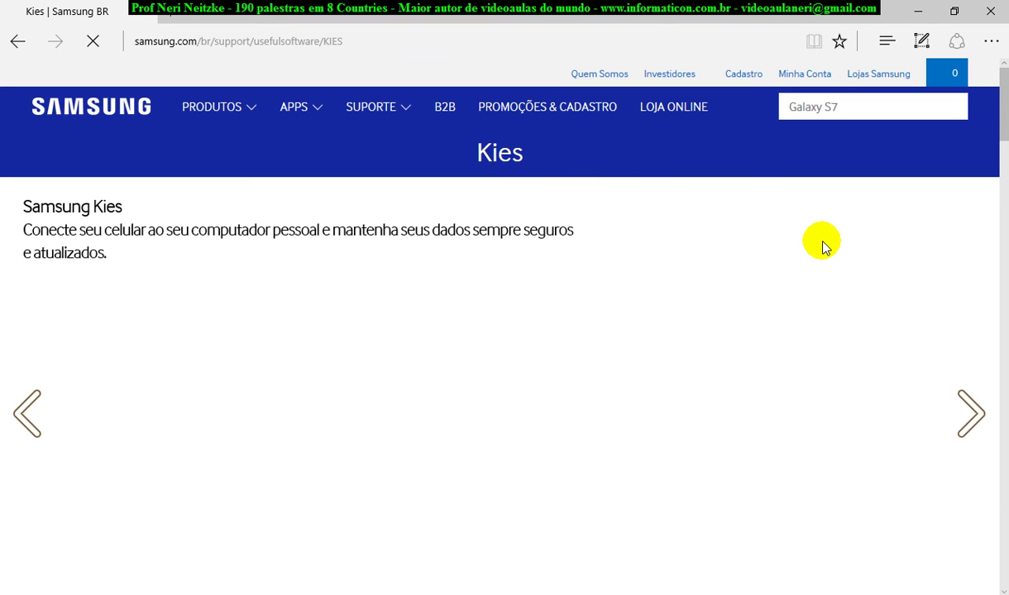
left_click_drag(1003, 115, 991, 32)
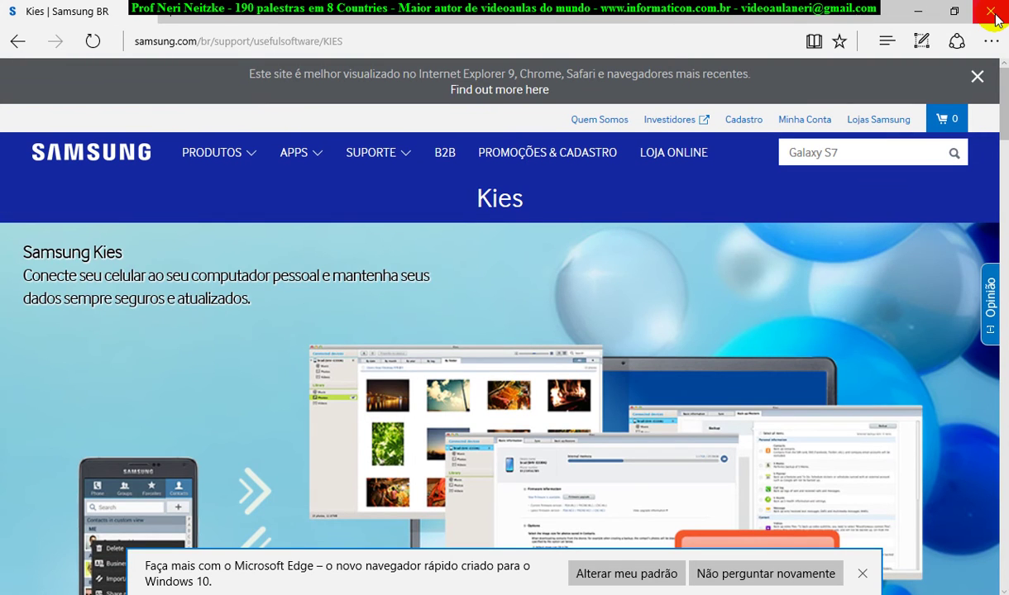
left_click(994, 13)
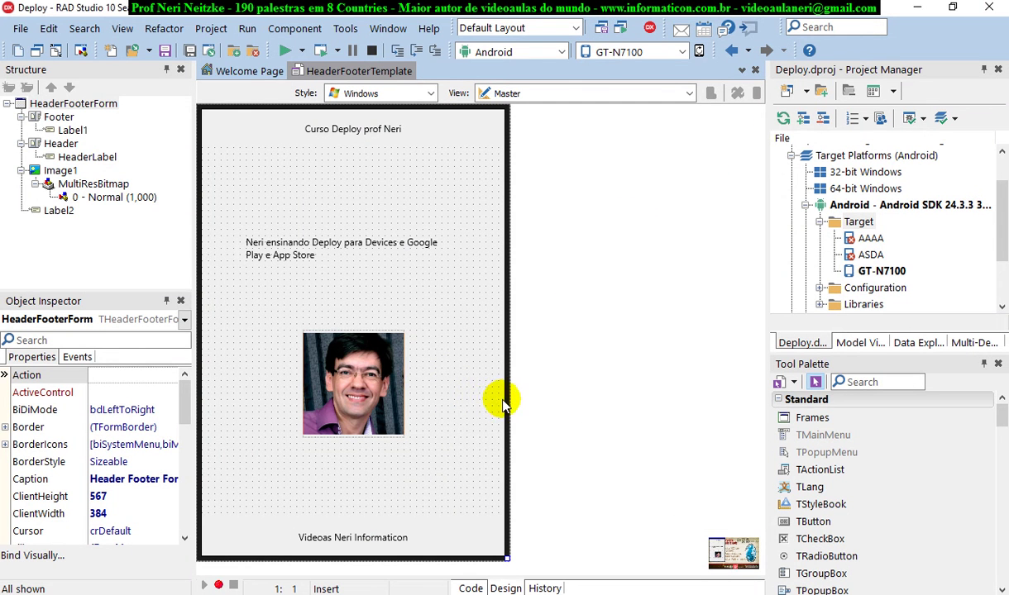
Open the SDK Manager settings in the RAD Studio environment options.
mouse_move(995, 248)
left_mouse_down()
mouse_move(1000, 267)
mouse_move(1004, 217)
mouse_move(1003, 242)
left_mouse_up()
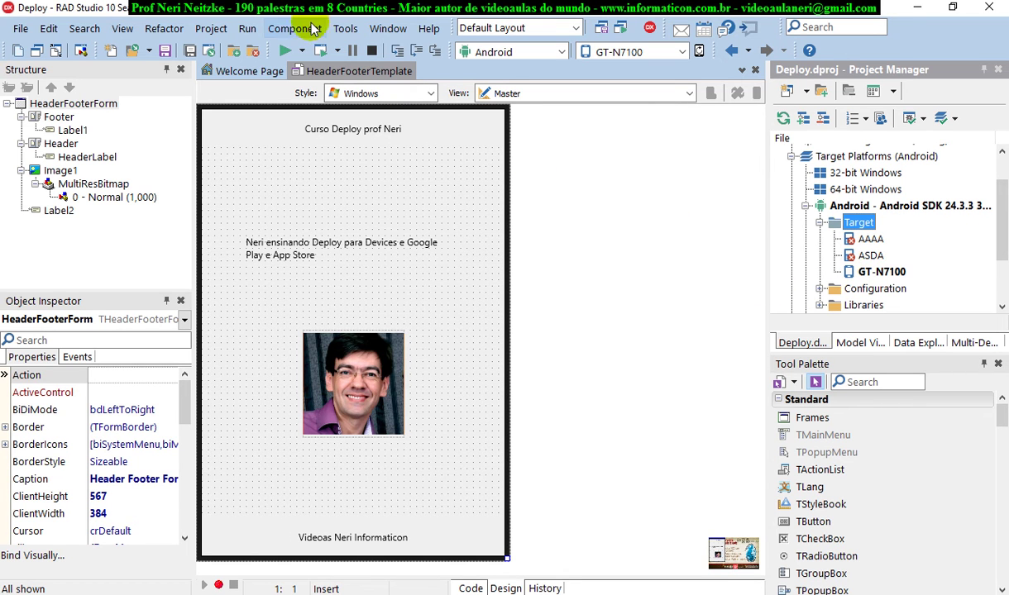
left_click(344, 30)
left_click(363, 48)
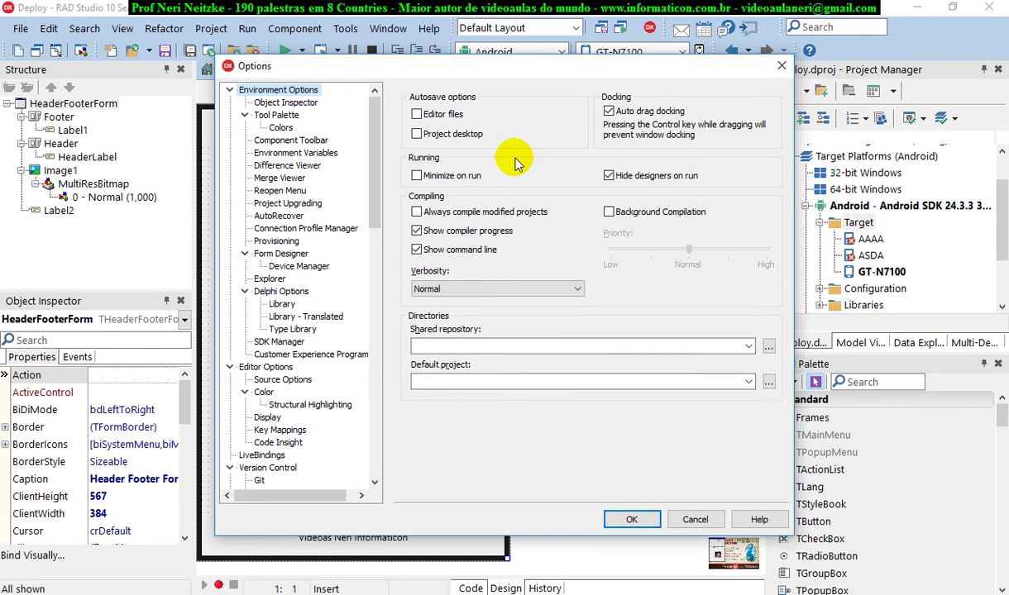
left_click(418, 290)
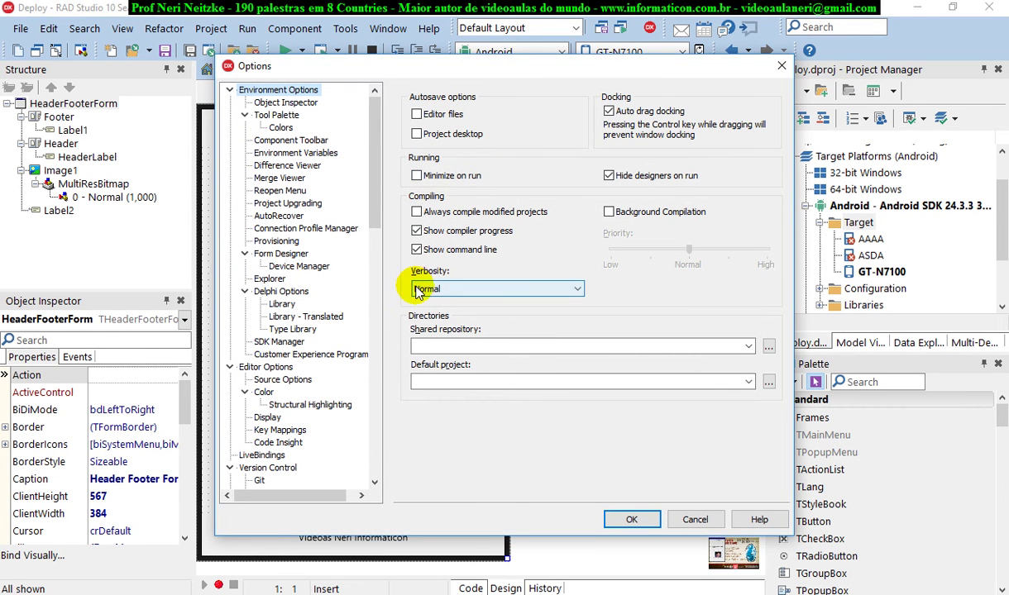
left_click(278, 342)
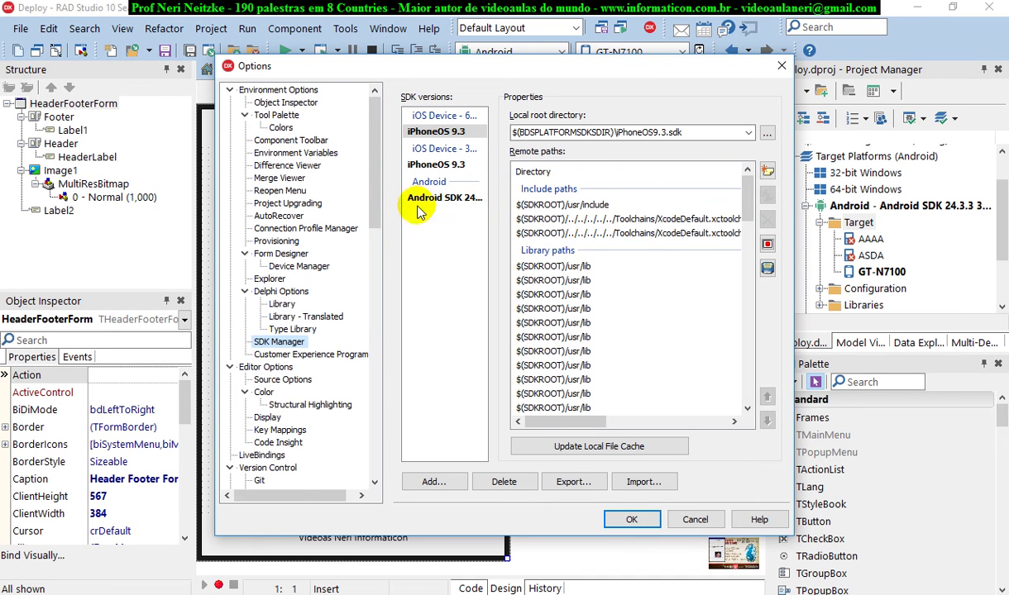
Widen the Options dialog and review the settings of the 32-bit iPhoneOS 9.3 SDK and Android SDK 24.3.3 32 bit.
left_click_drag(385, 220, 281, 253)
left_click_drag(211, 259, 25, 265)
left_click_drag(792, 288, 1005, 289)
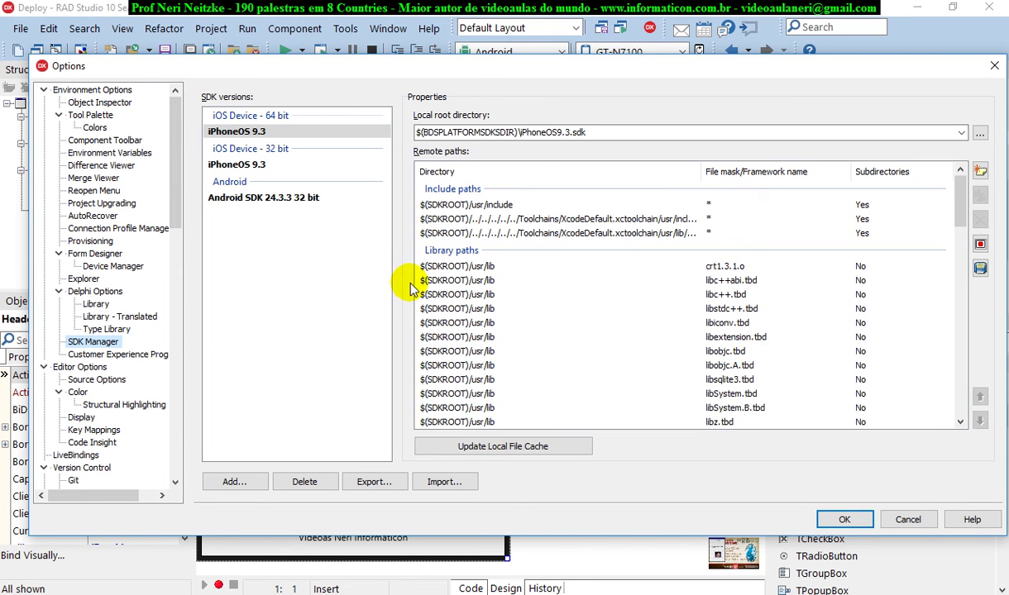
left_click(260, 168)
left_click(272, 200)
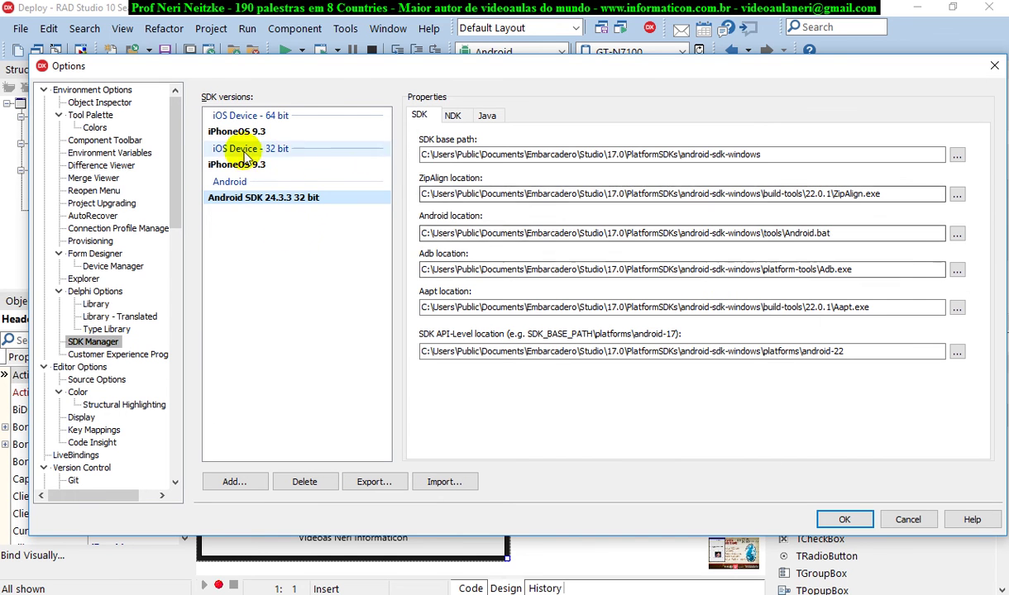
Open the new Android SDK wizard from the SDK Manager to review its required SDK, NDK and Java paths, and cancel it.
left_click(236, 484)
left_click(480, 236)
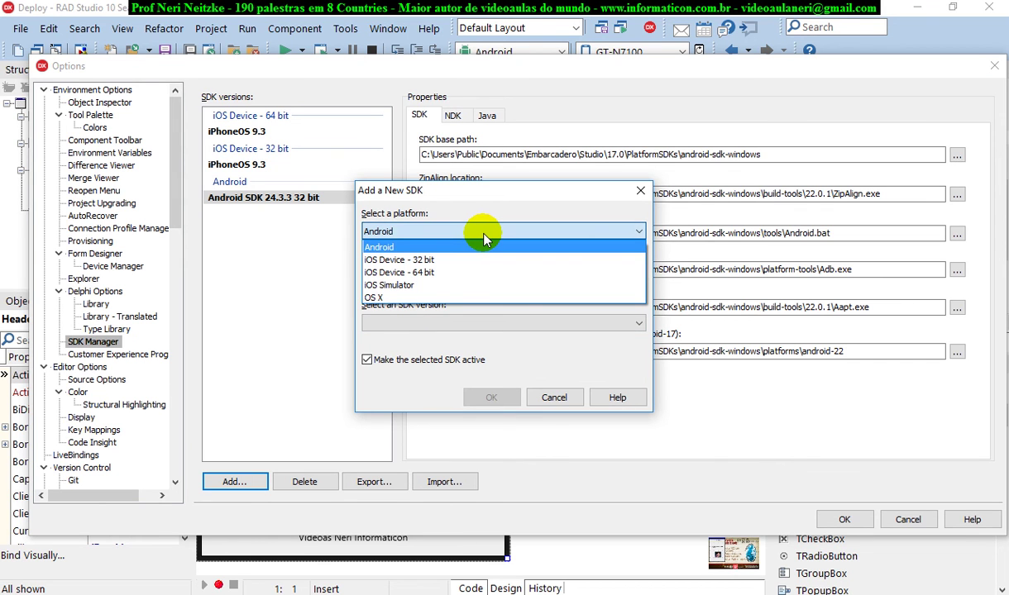
left_click(484, 240)
left_click(446, 323)
left_click(438, 338)
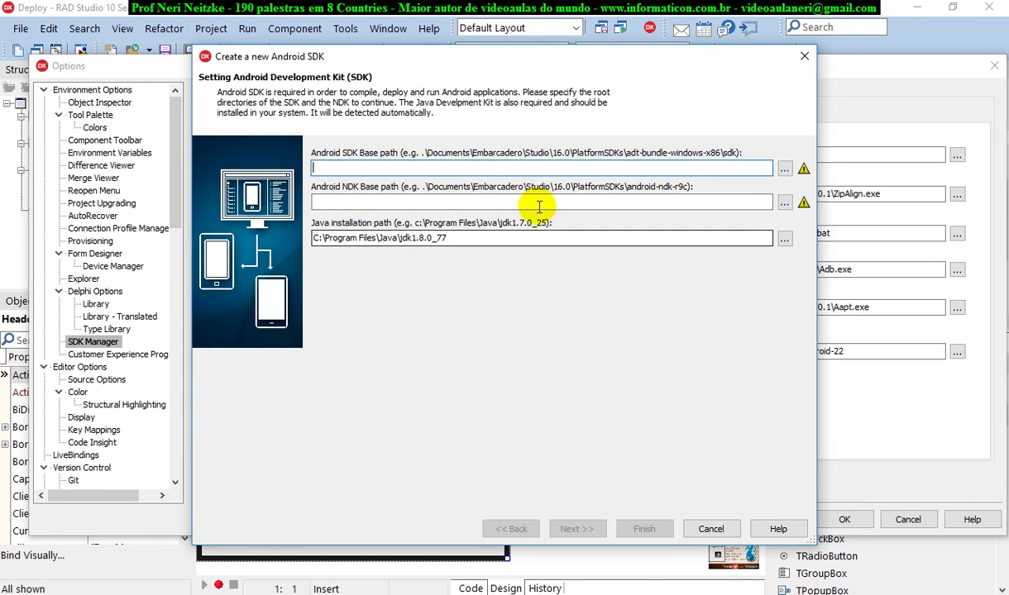
left_click(713, 530)
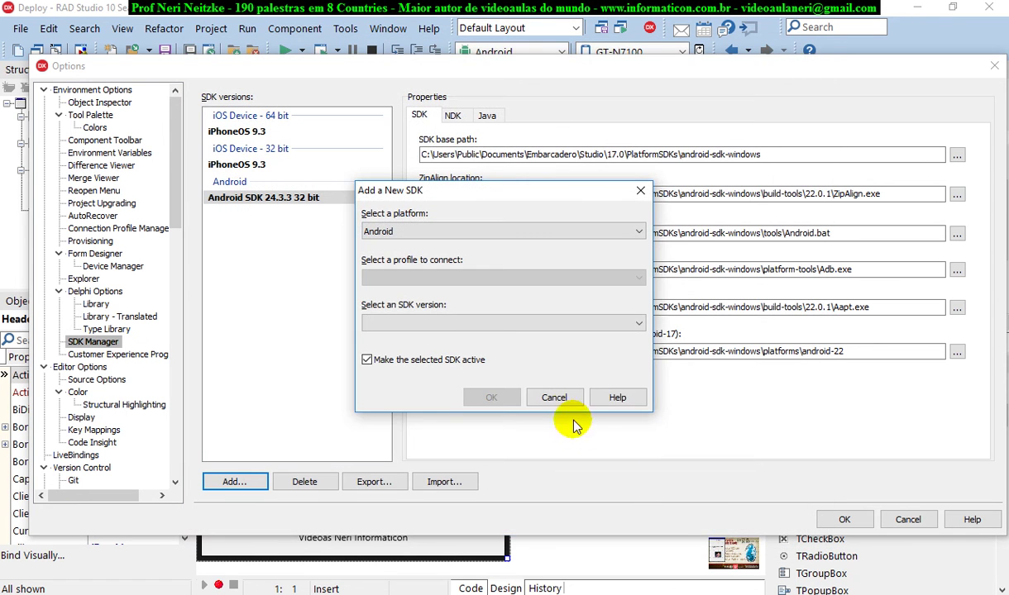
left_click(553, 396)
Switch to File Explorer, open Bonus > 1 - Delphi 10 Seattle, and point out lesson videos 6543 and 6544 on SDK/NDK configuration and phone testing.
left_click(396, 594)
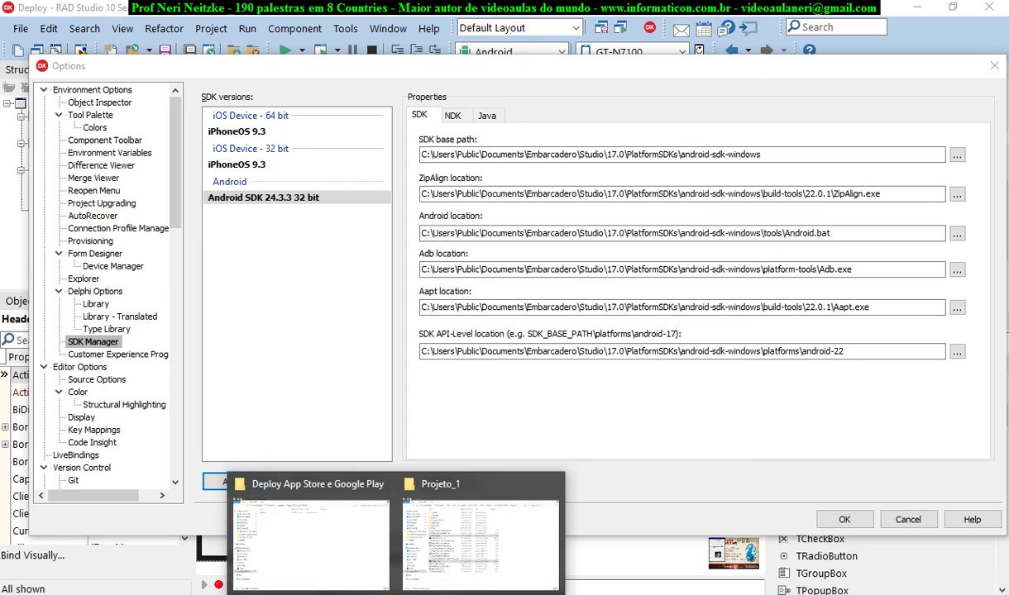
left_click(338, 342)
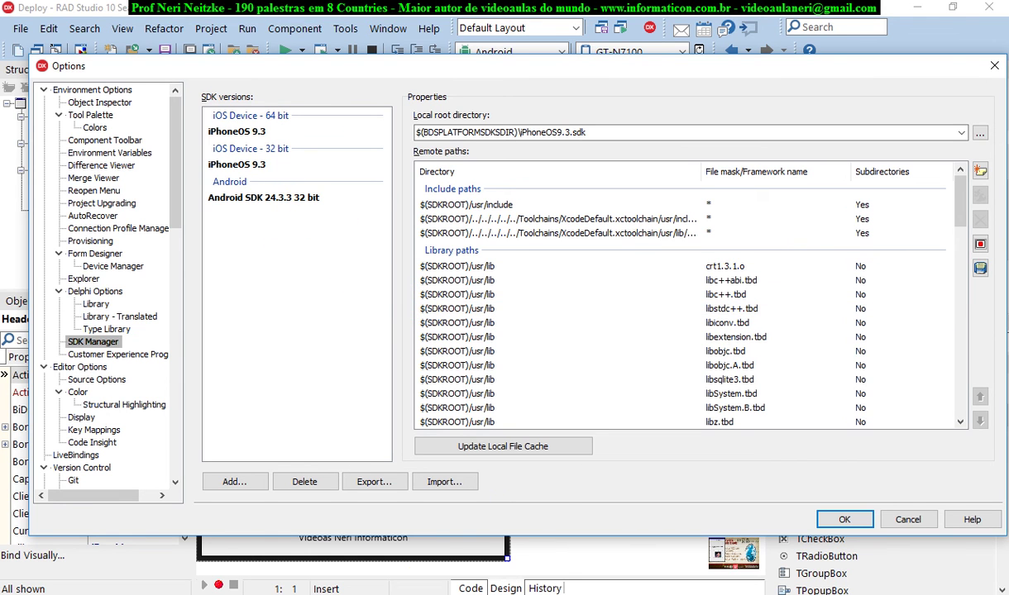
left_click(395, 594)
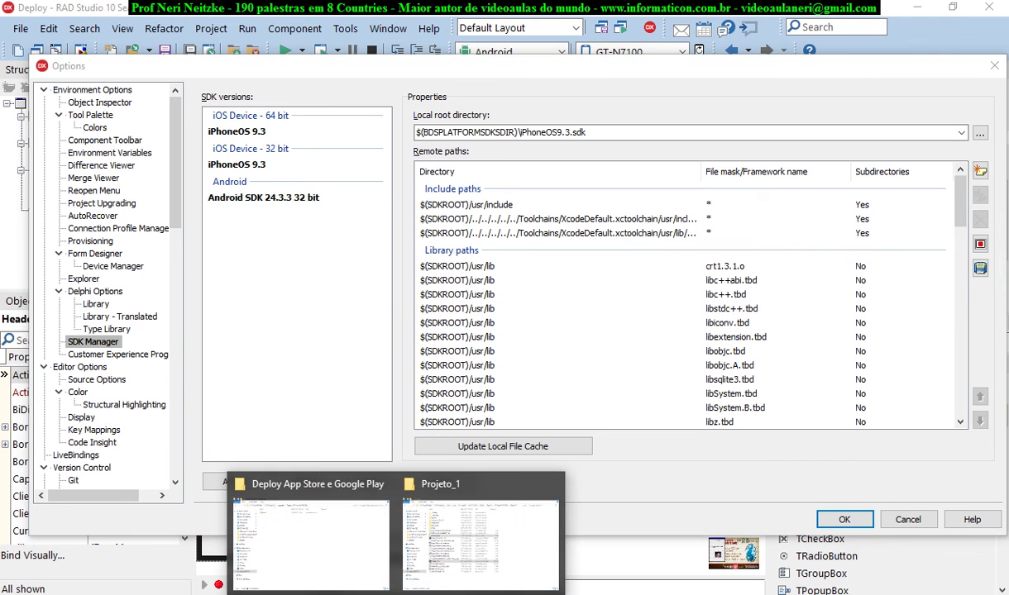
left_click(349, 545)
double_click(207, 98)
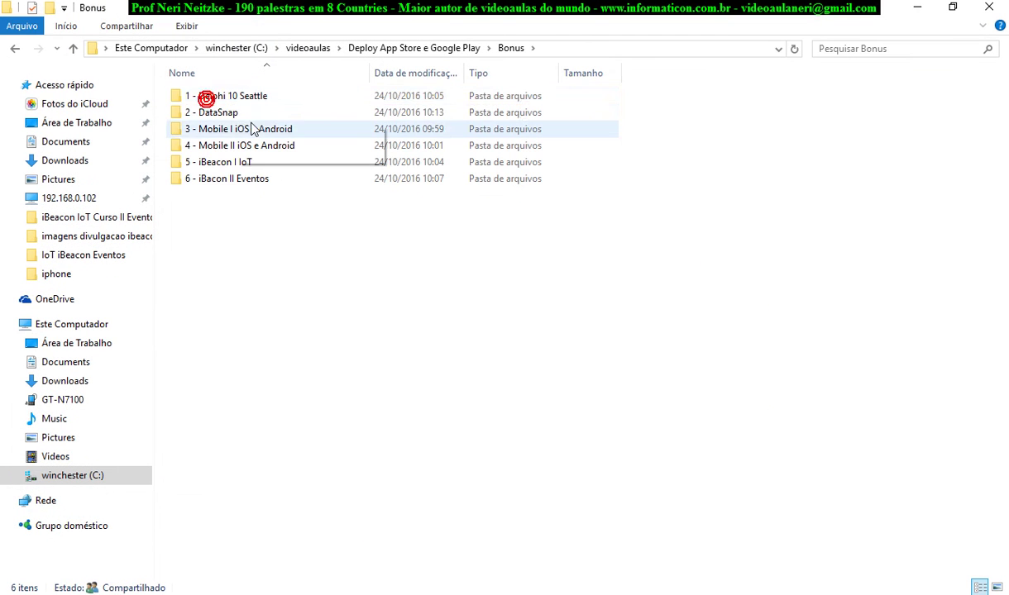
double_click(240, 98)
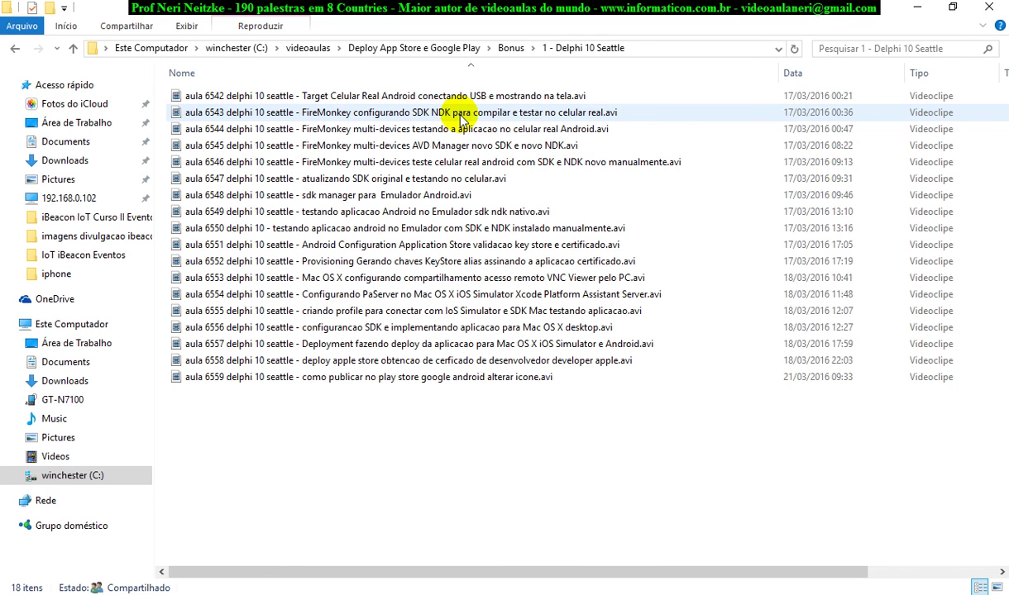
left_click(460, 118)
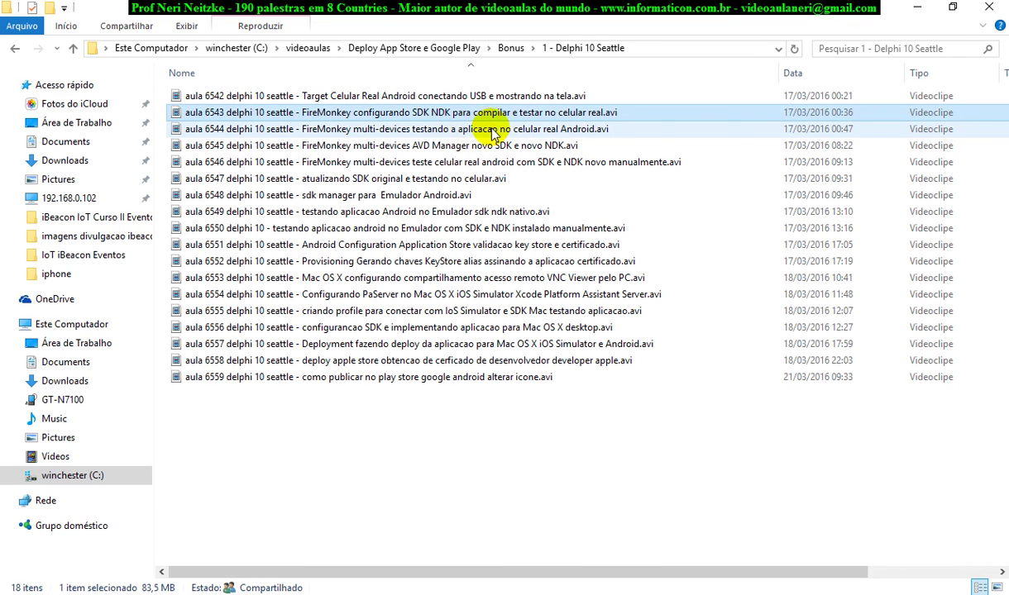
left_click(443, 113)
left_click(448, 132)
Return to the Deploy App Store e Google Play folder, minimize File Explorer, and close the Options dialog without saving.
left_click(328, 48)
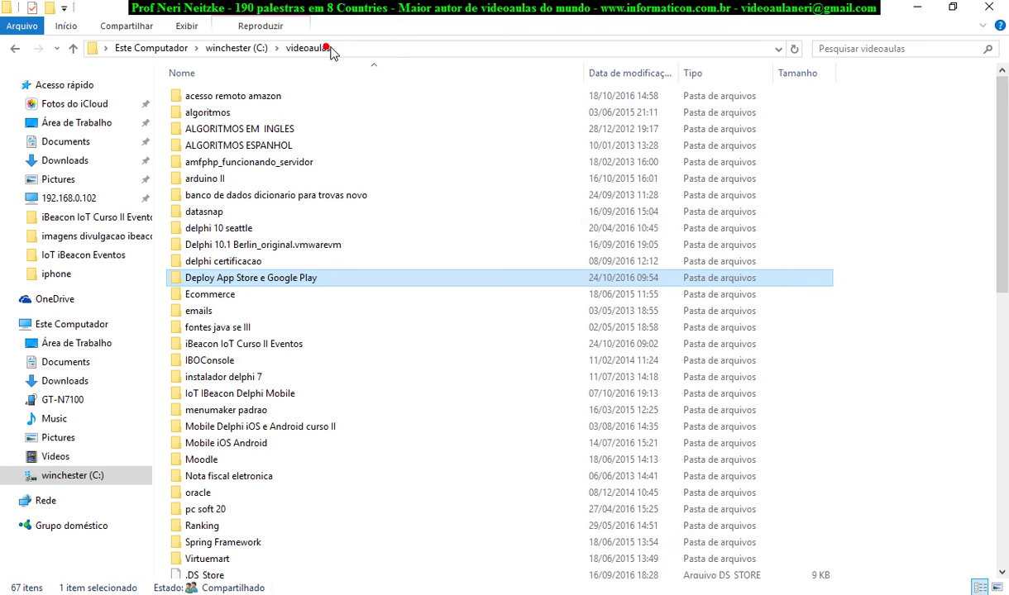
double_click(255, 276)
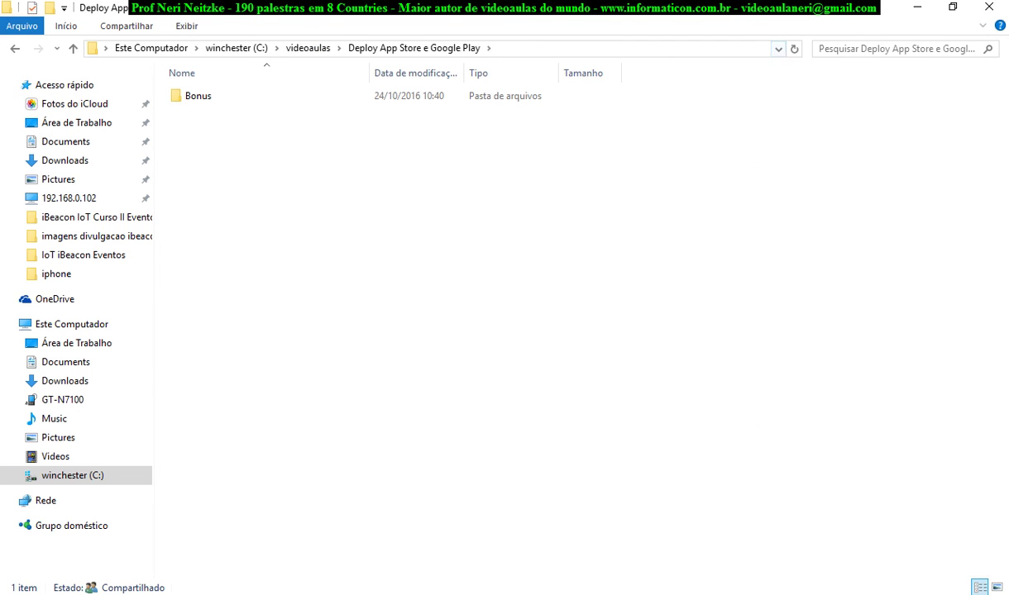
left_click(917, 9)
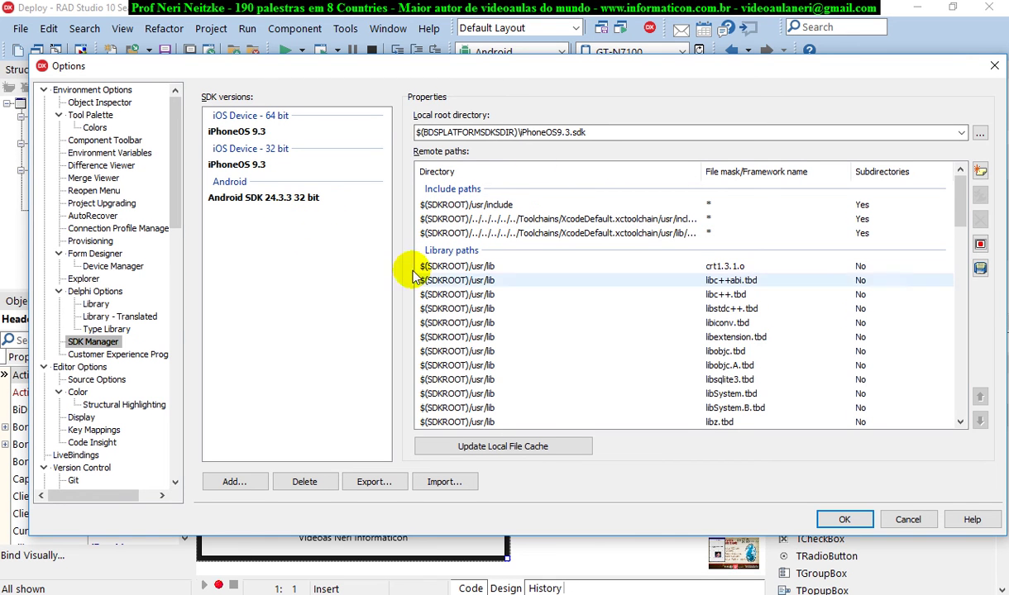
left_click(908, 520)
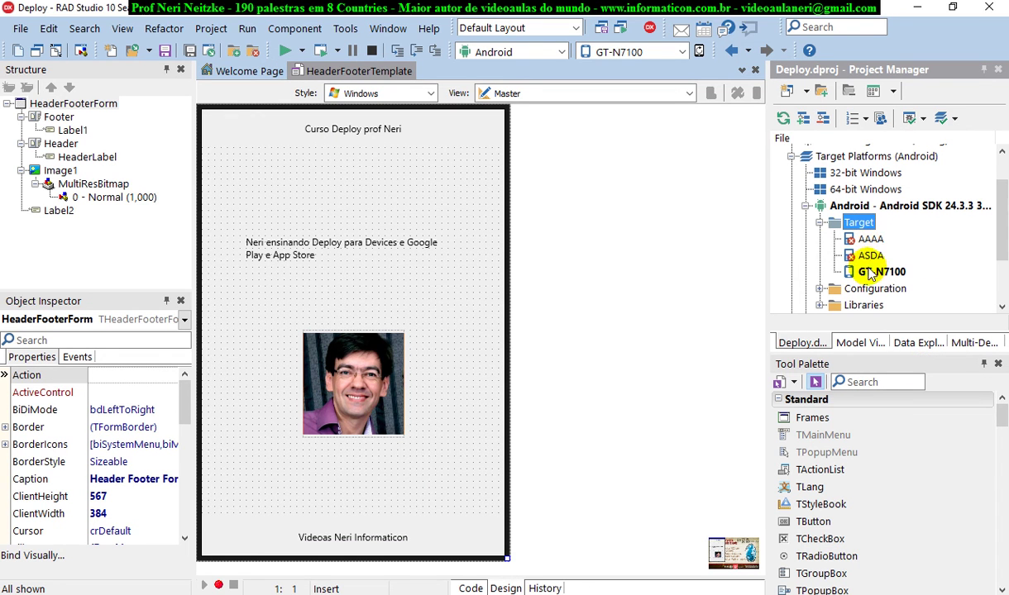
Run the Deploy app on the GT-N7100 target, view it in the TeamViewer phone window, and return to the form designer.
right_click(843, 220)
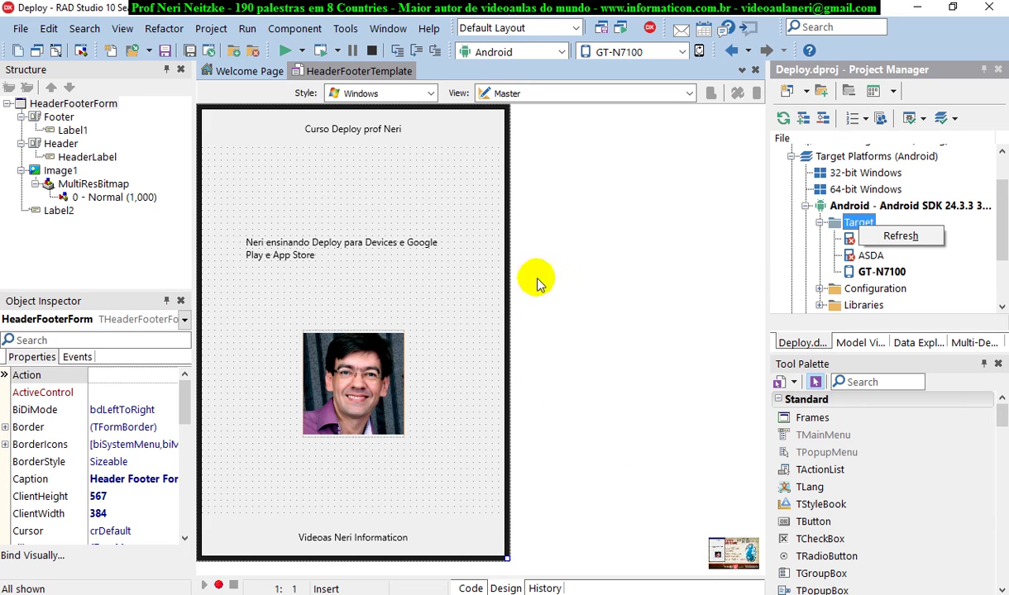
left_click(869, 273)
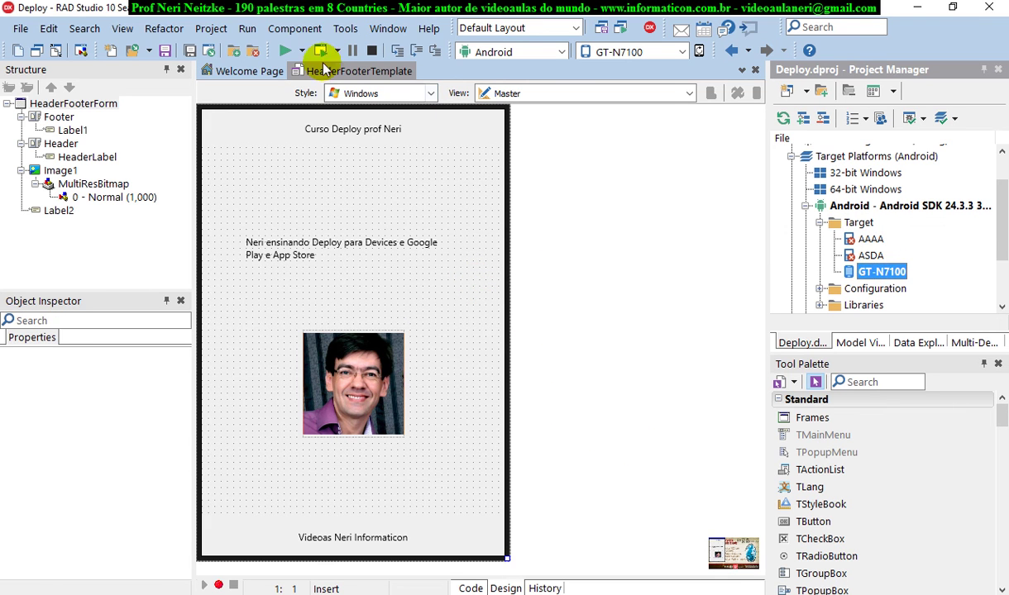
left_click(285, 51)
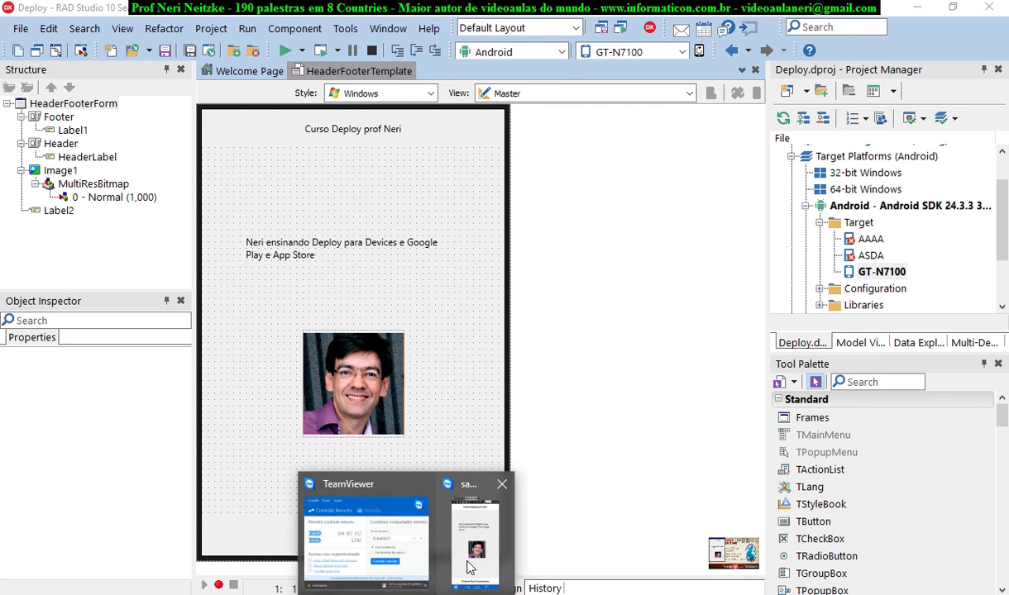
left_click(460, 534)
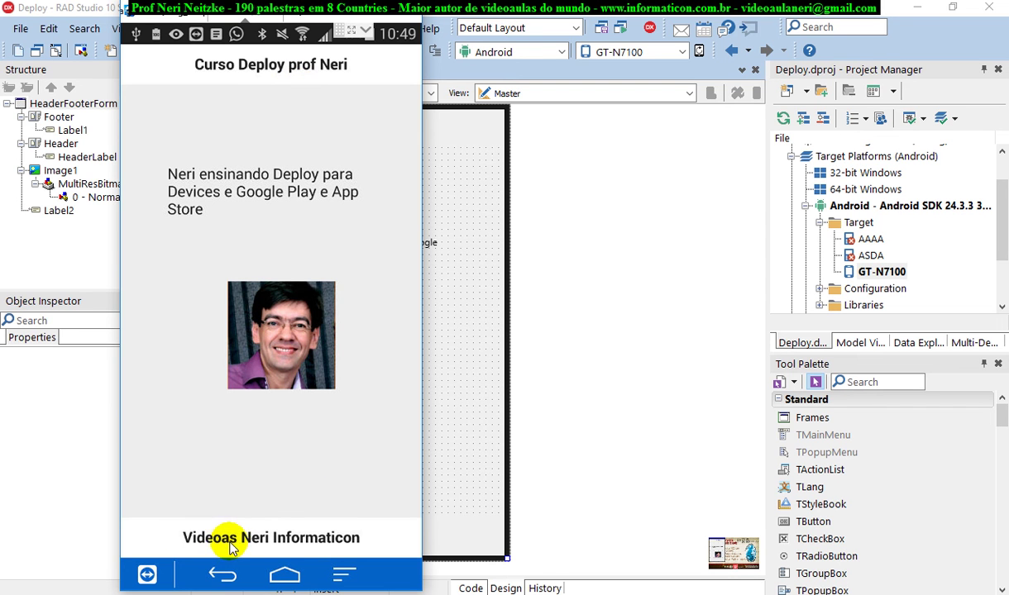
left_click(451, 395)
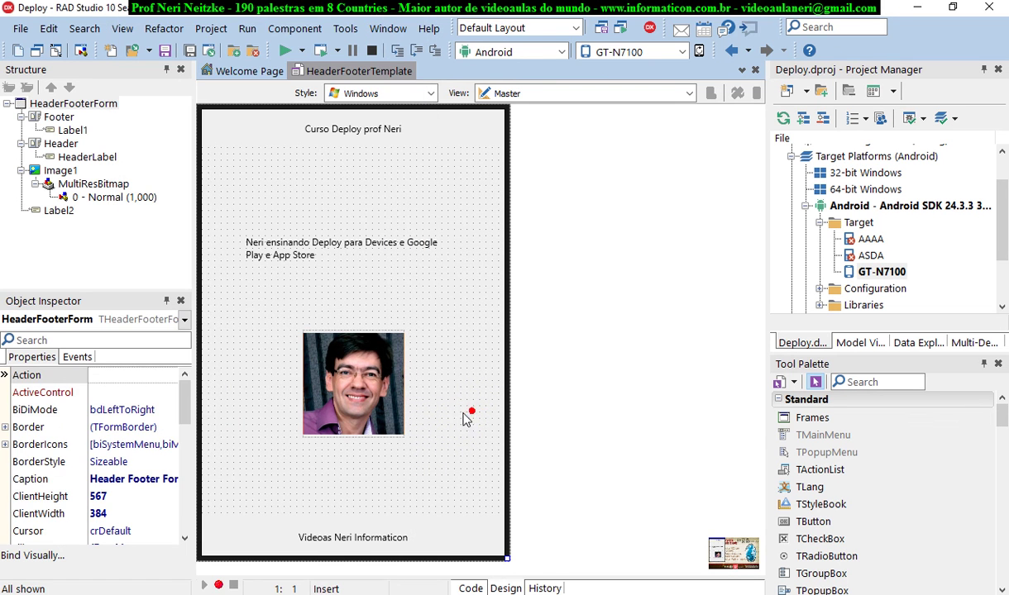
Correct the first word of the footer label's text to "Videoaulas".
left_click(317, 552)
left_click_drag(180, 387, 173, 505)
double_click(135, 444)
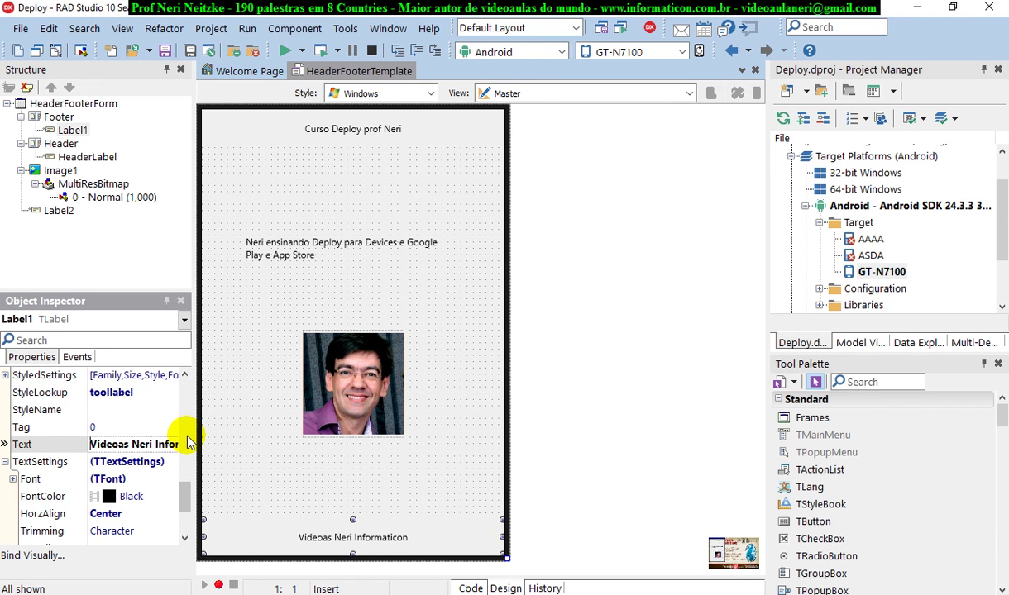
type("u")
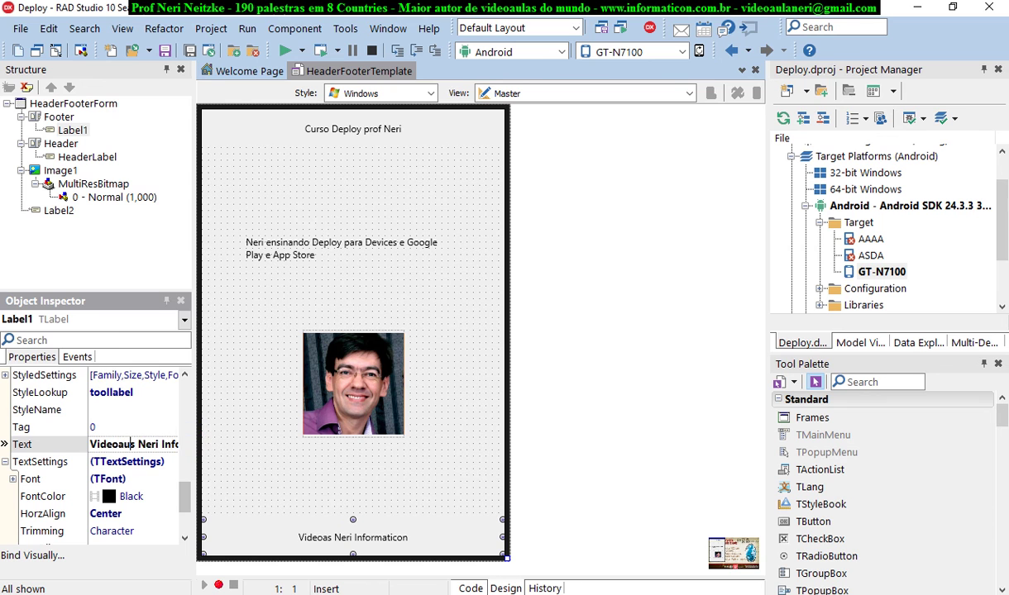
type("la")
left_click_drag(140, 444, 188, 440)
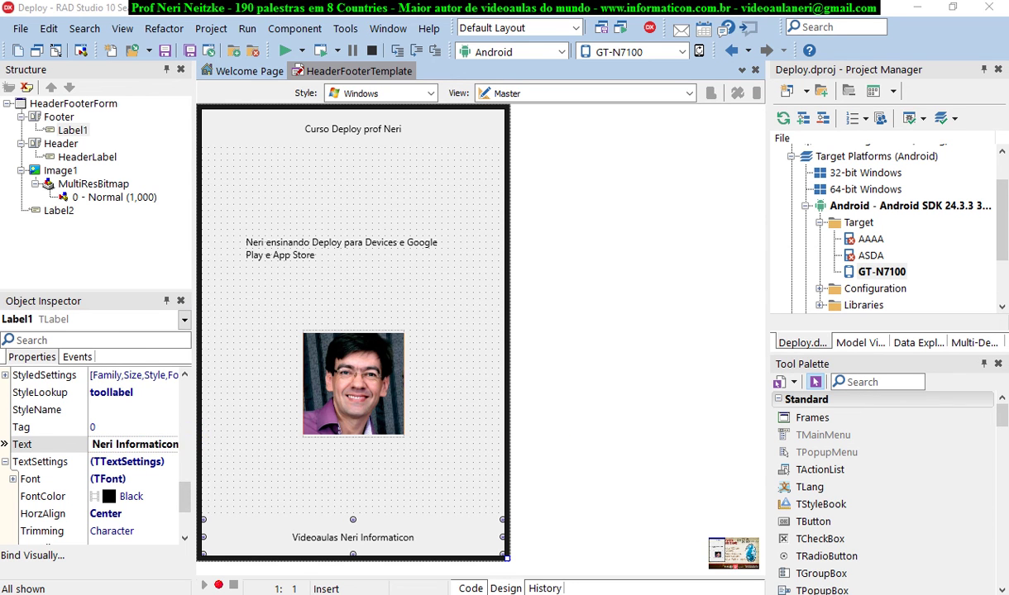
Bring up the TeamViewer phone window again to view the app on the GT-N7100.
left_click(467, 530)
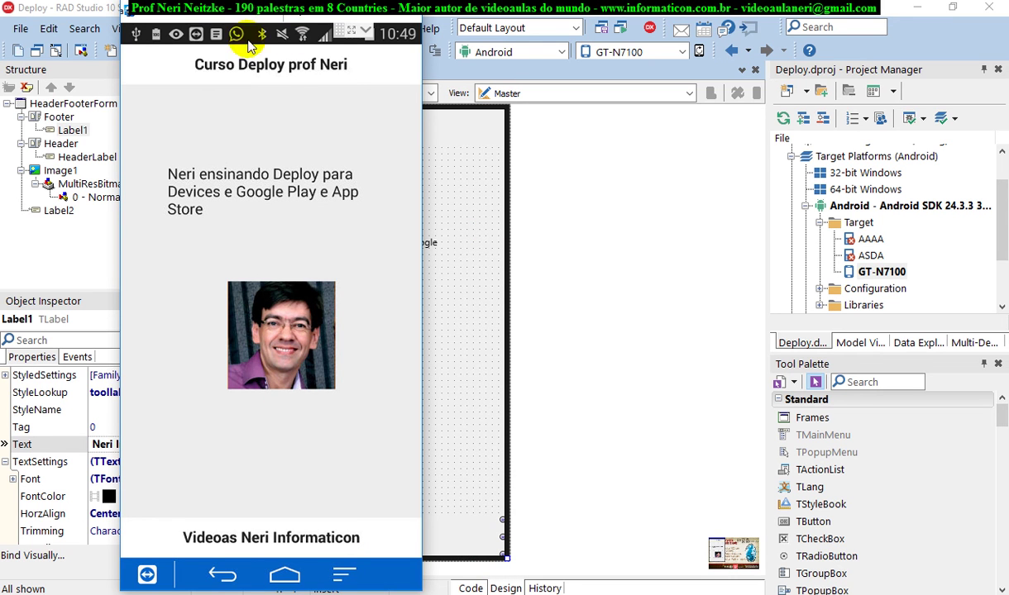
left_click_drag(254, 51, 247, 24)
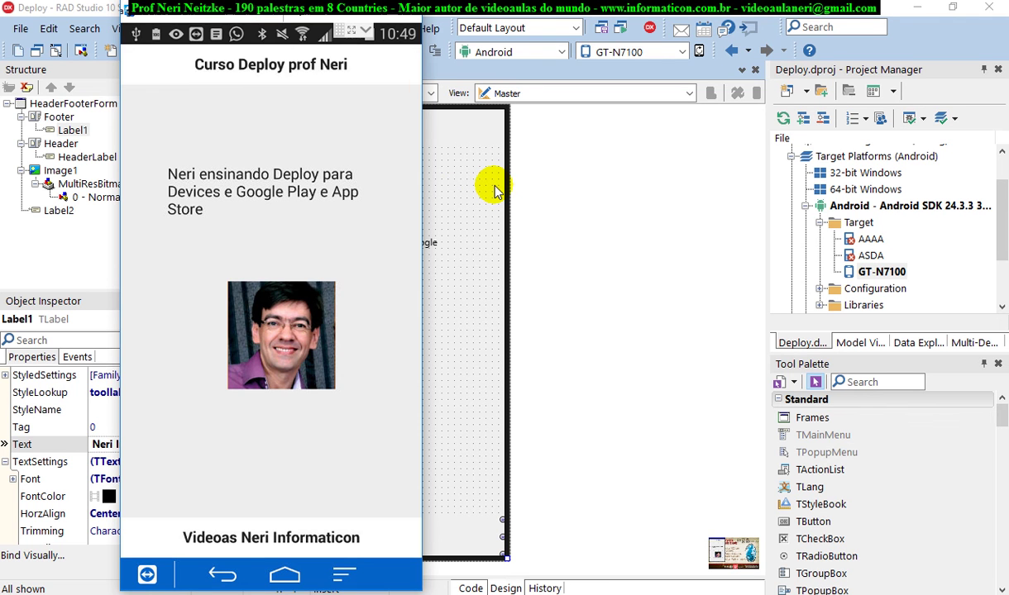